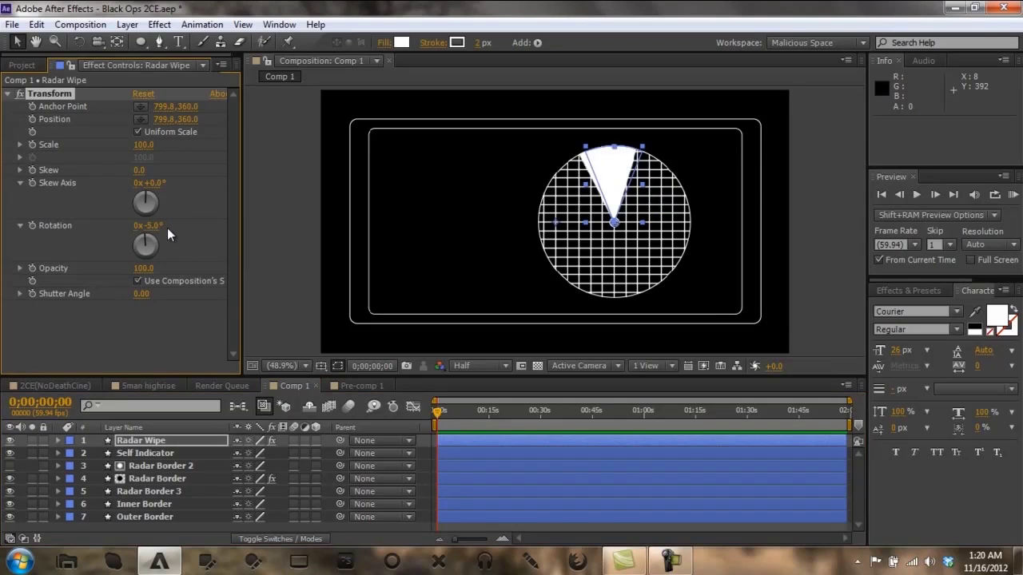
Reset the Radar Wipe layer's Transform effect rotation to 0°.
type("0")
key("Return")
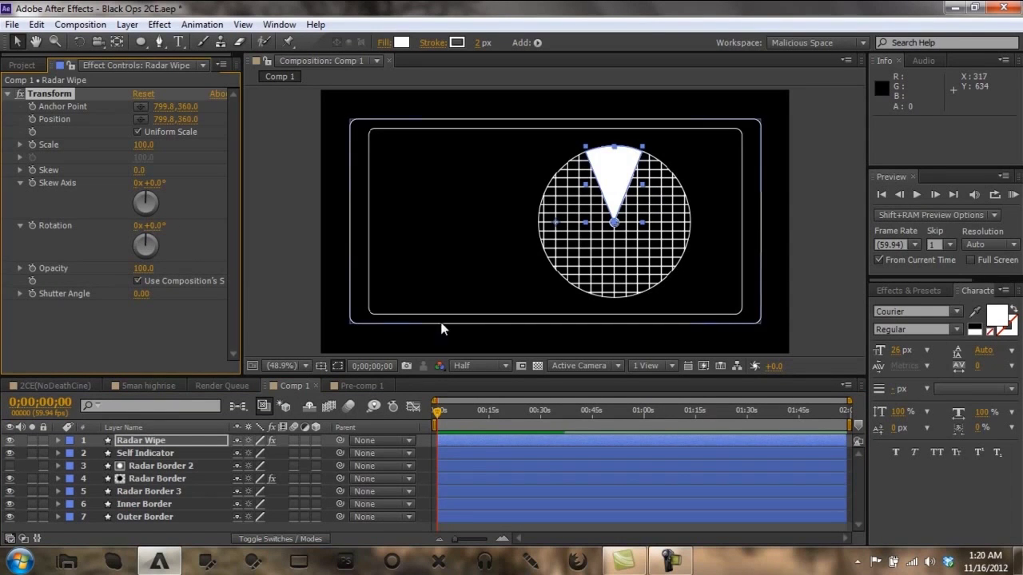
left_click(146, 442)
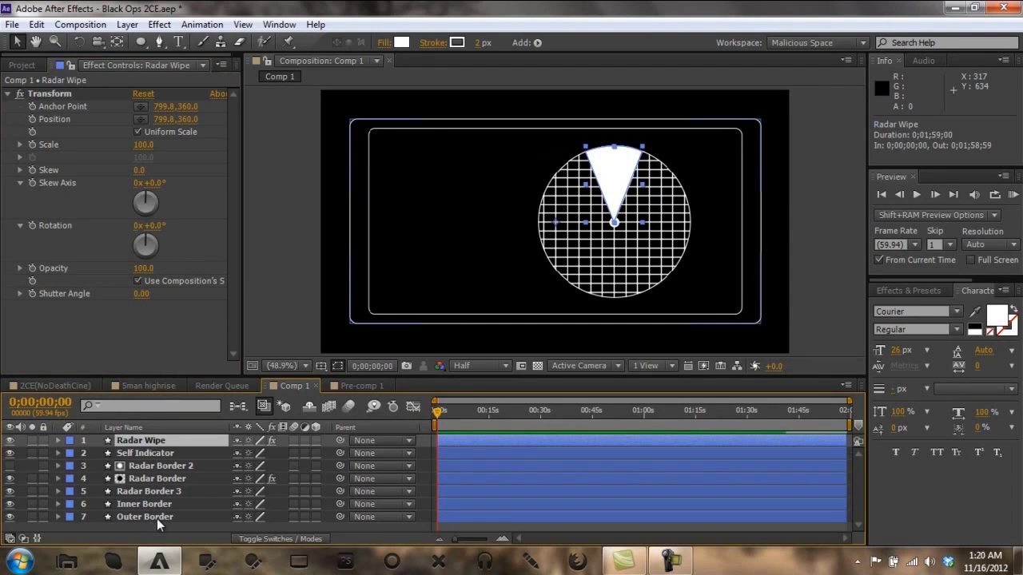
Keyframe the Radar Wipe's Transform rotation from the first frame to 3 full revolutions at 0;01;58;59.
left_click(35, 224)
left_click_drag(437, 416, 848, 414)
left_click(137, 227)
type("3")
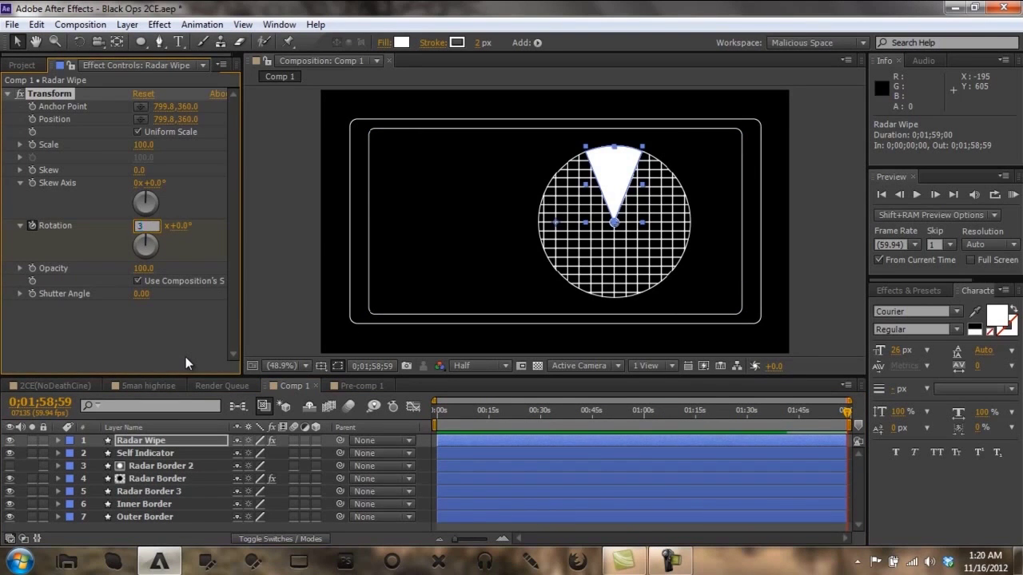
key("Return")
left_click_drag(438, 415, 858, 452)
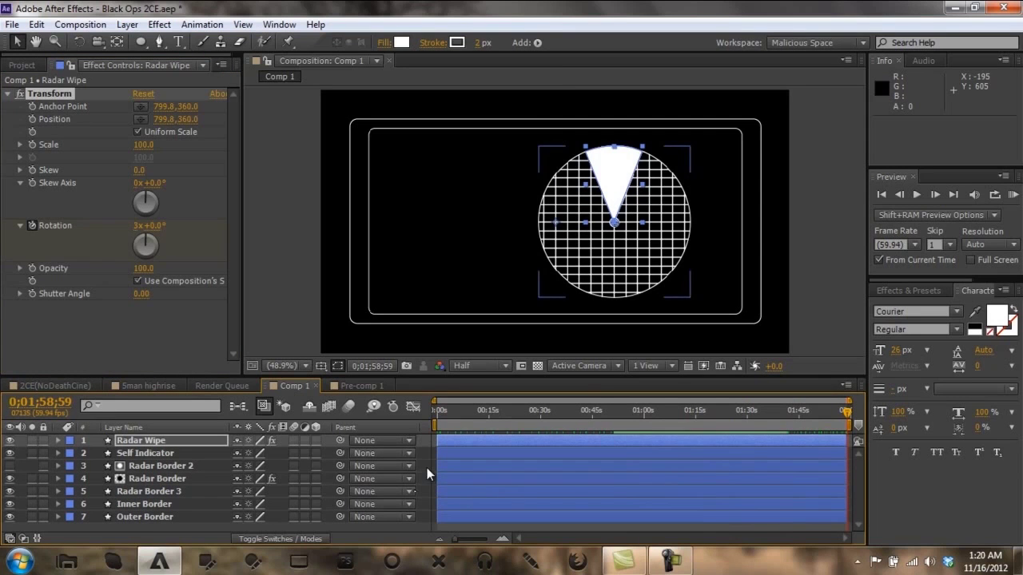
key("F2")
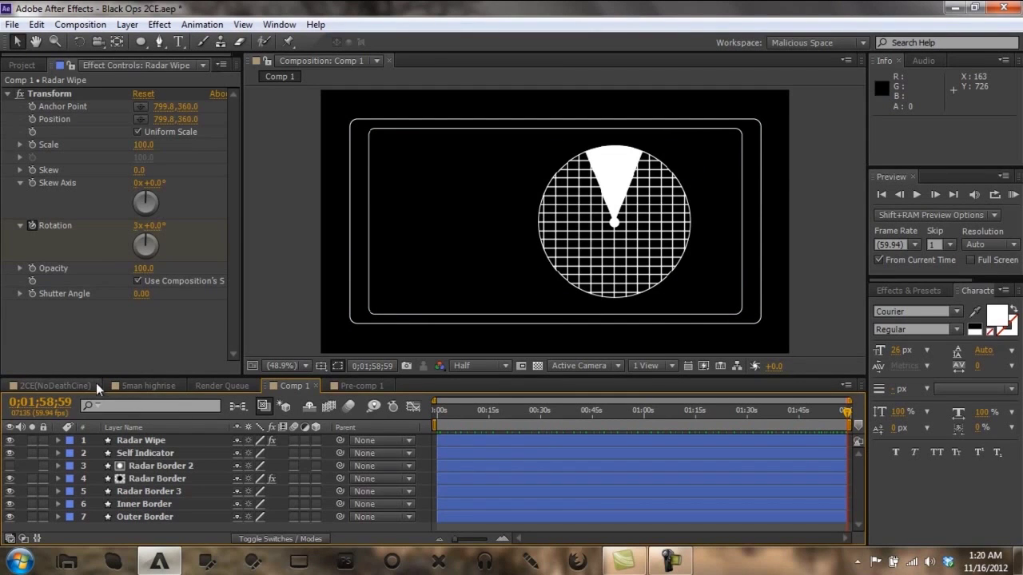
Scrub the 2CE(NoDeathCine) composition to examine the finished radar HUD, and return to Comp 1.
left_click(70, 385)
mouse_move(536, 405)
left_mouse_down()
mouse_move(507, 411)
mouse_move(525, 421)
left_mouse_up()
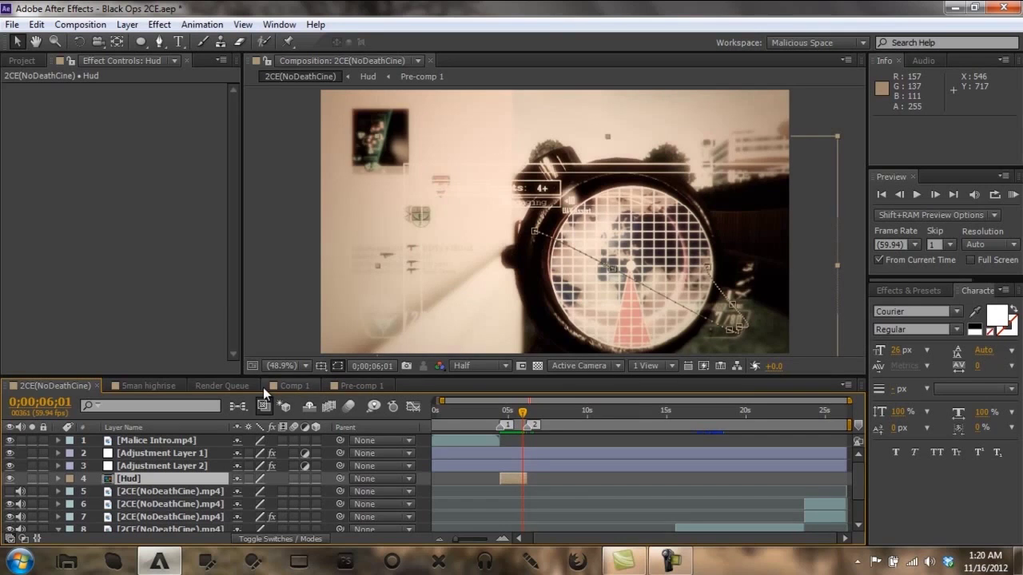
left_click(350, 388)
left_click(293, 389)
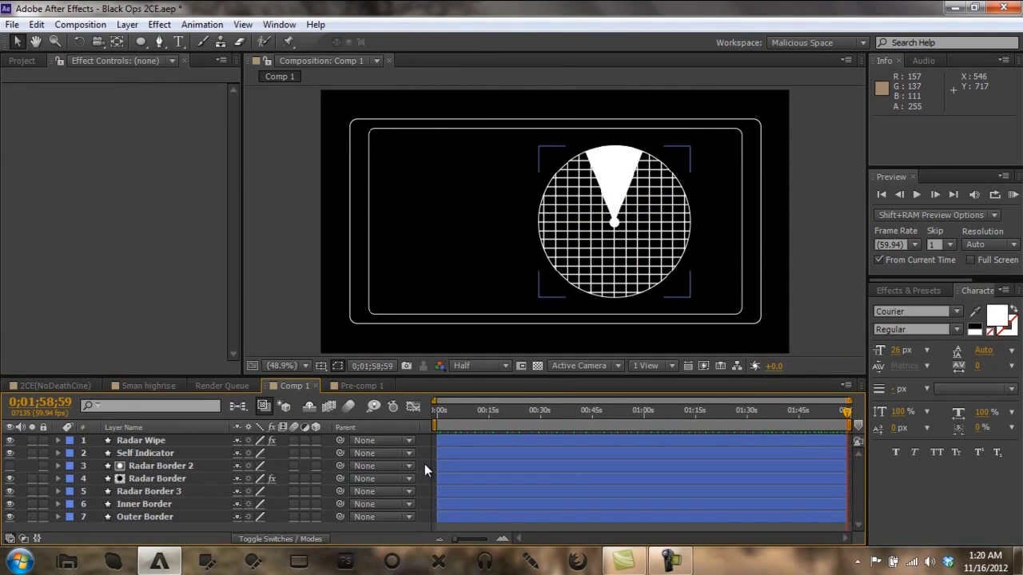
Preview the radar wipe's rotation in Comp 1 and view the 5man highrise composition around 10 seconds.
left_click_drag(439, 413, 593, 439)
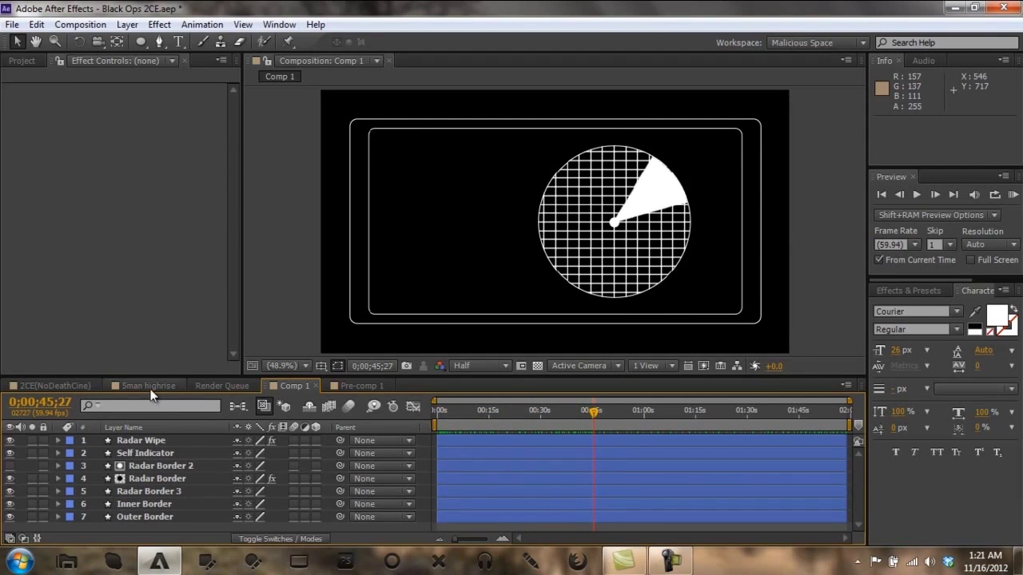
left_click(150, 389)
left_click_drag(472, 413, 478, 415)
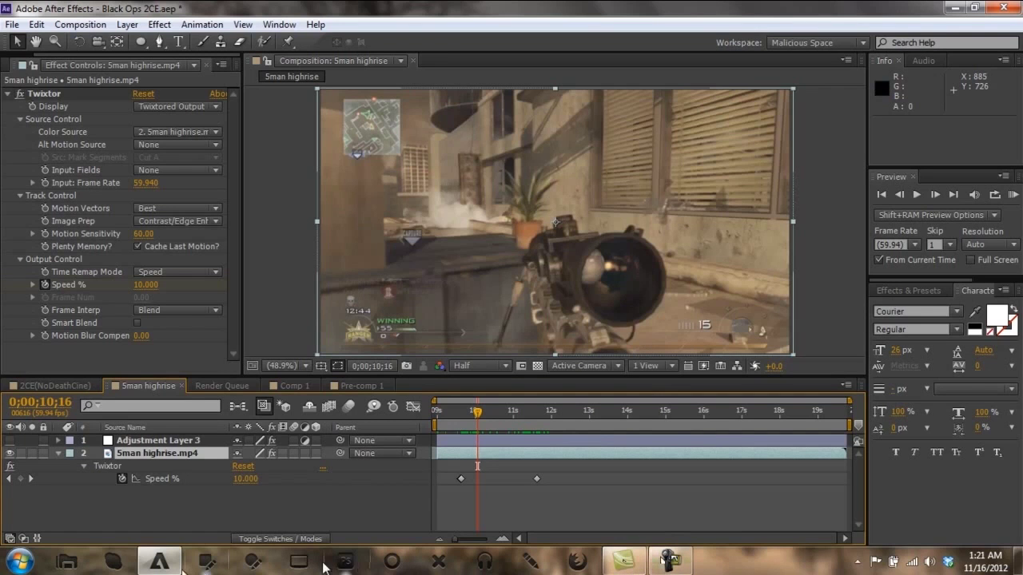
left_click(294, 386)
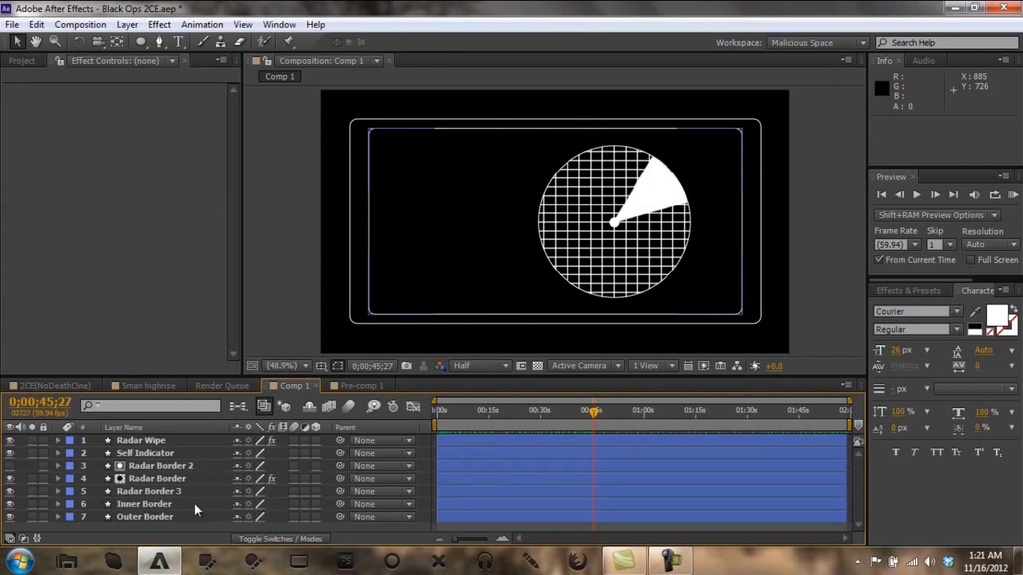
Hide the Radar Wipe layer at the first frame and duplicate the Self Indicator layer.
key("Home")
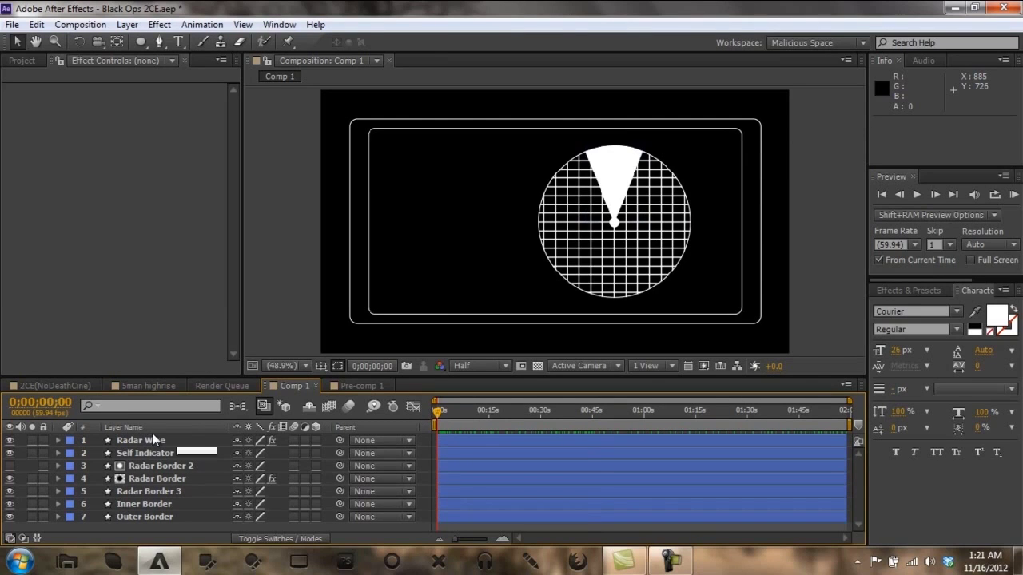
left_click(9, 440)
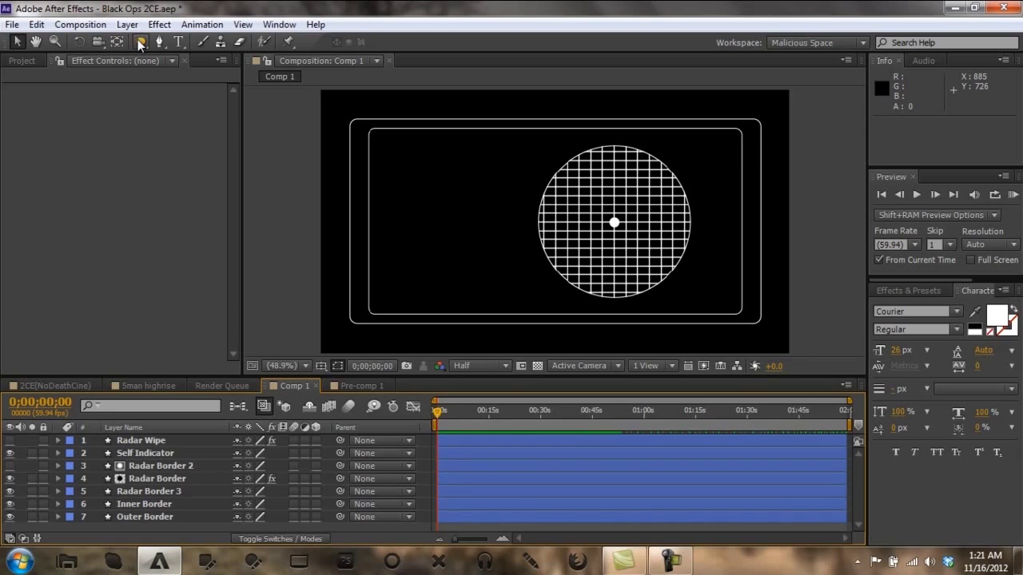
left_click(144, 453)
key("ctrl+d")
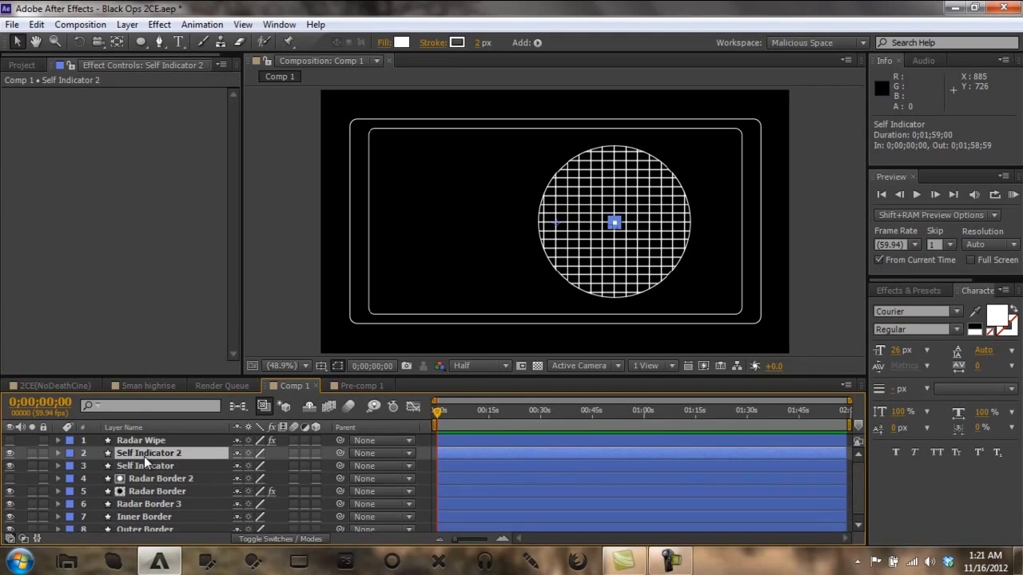
Move the duplicated indicator dot straight up from the radar's centre to position 642, 242.
key("shift+Up")
key("shift+Up")
key("shift+Up")
key("shift+Up")
key("shift+Up")
key("shift+Up")
key("shift+Up")
key("shift+Up")
key("shift+Up")
key("shift+Up")
key("shift+Up")
key("shift+Up")
key("shift+Up")
key("shift+Up")
key("shift+Up")
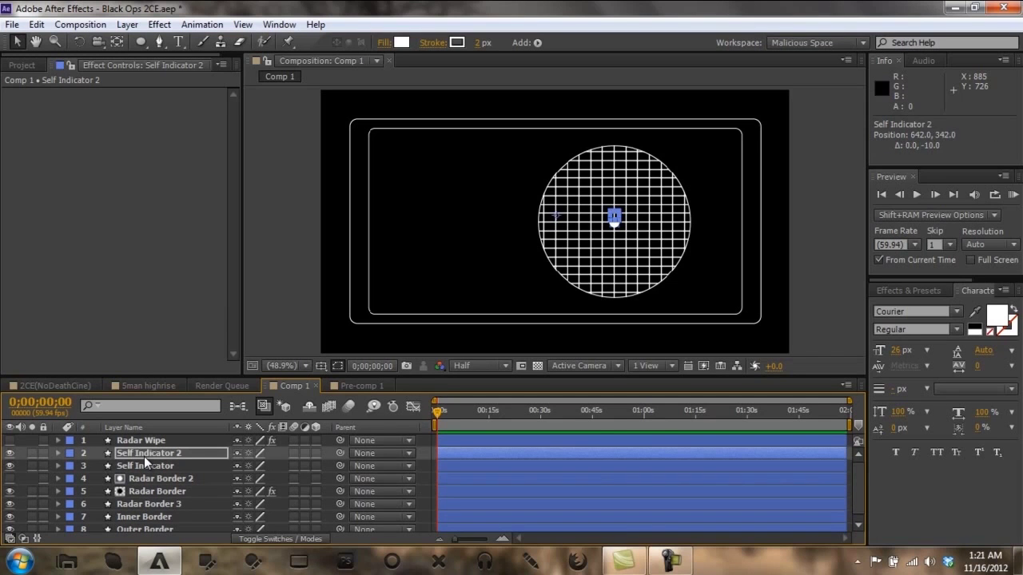
key("shift+Up")
key("shift+Up")
key("shift+Up")
key("shift+Up")
key("shift+Up")
key("shift+Up")
key("shift+Up")
key("shift+Up")
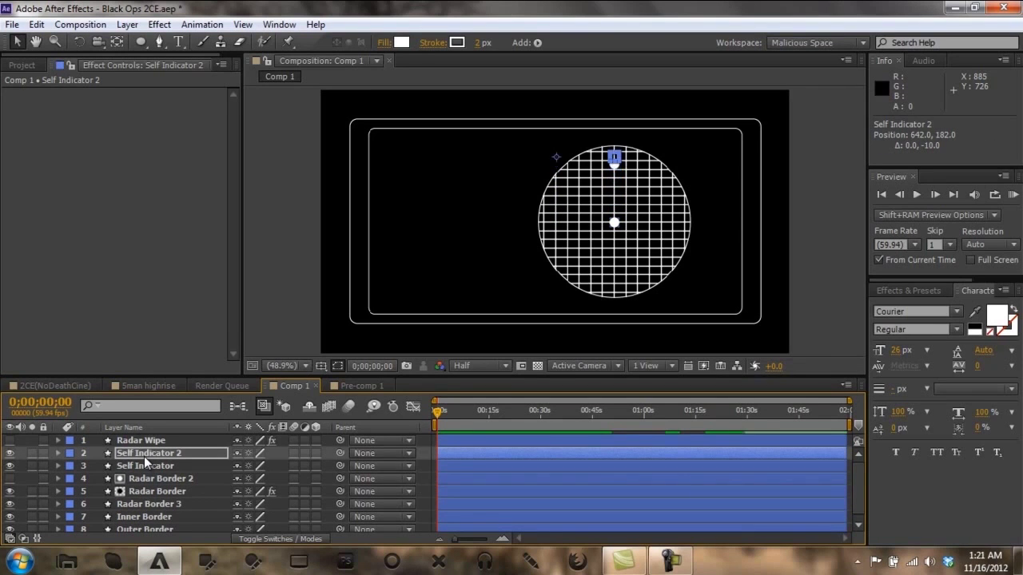
key("shift+Down")
key("shift+Down")
key("shift+Down")
key("shift+Down")
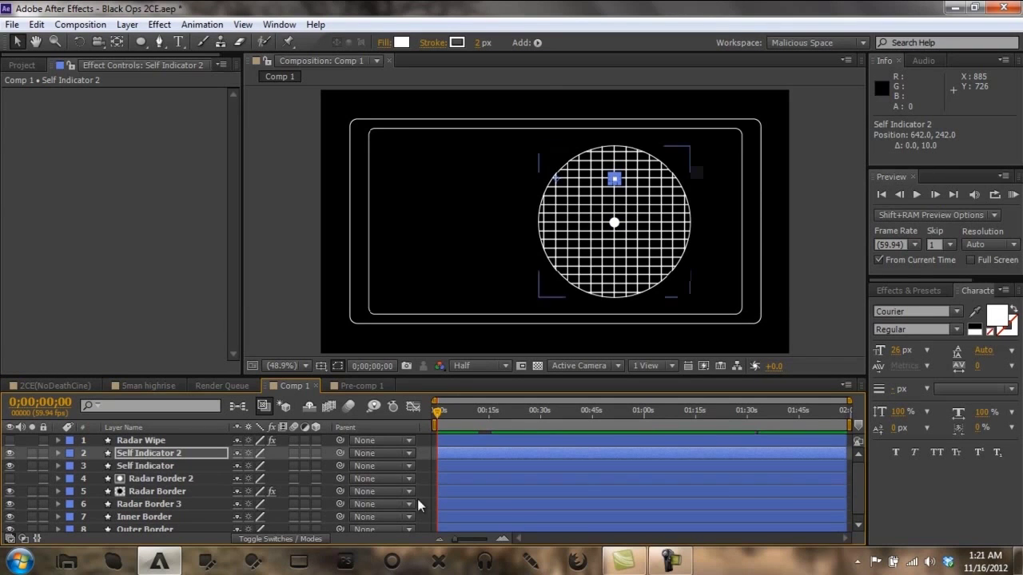
left_click(424, 463)
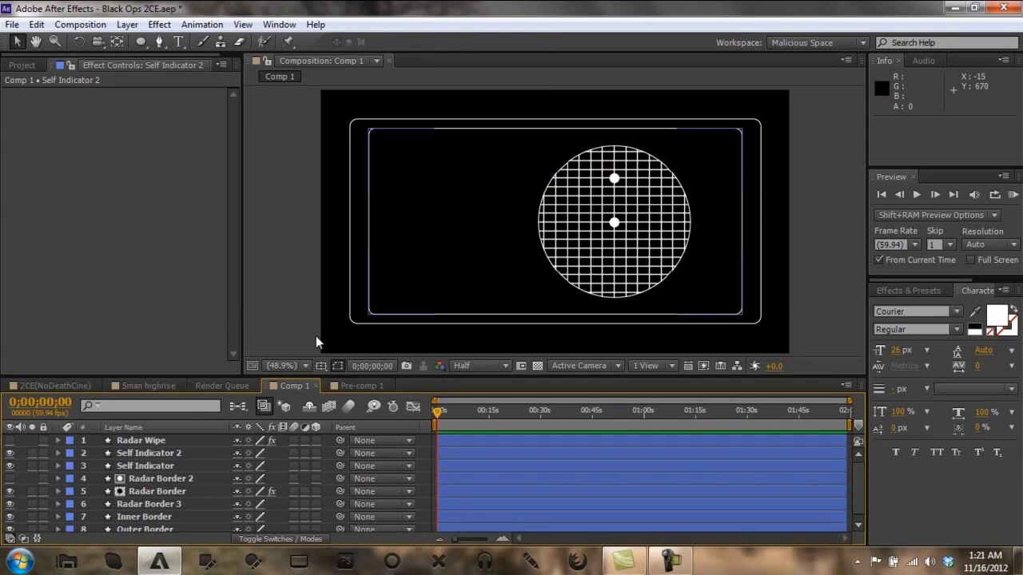
Rename the Self Indicator 2 layer as Bogie.
right_click(148, 453)
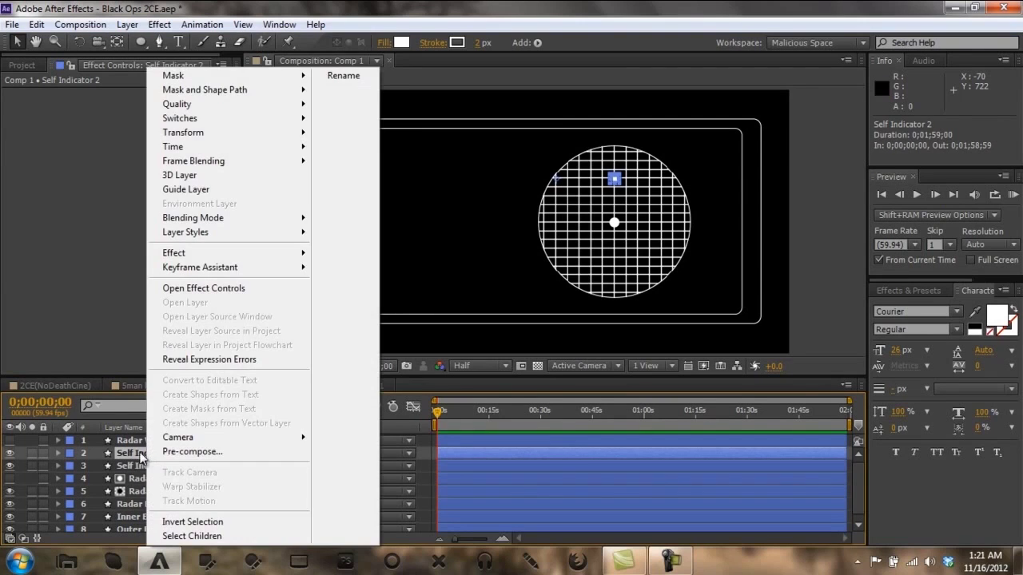
left_click(344, 76)
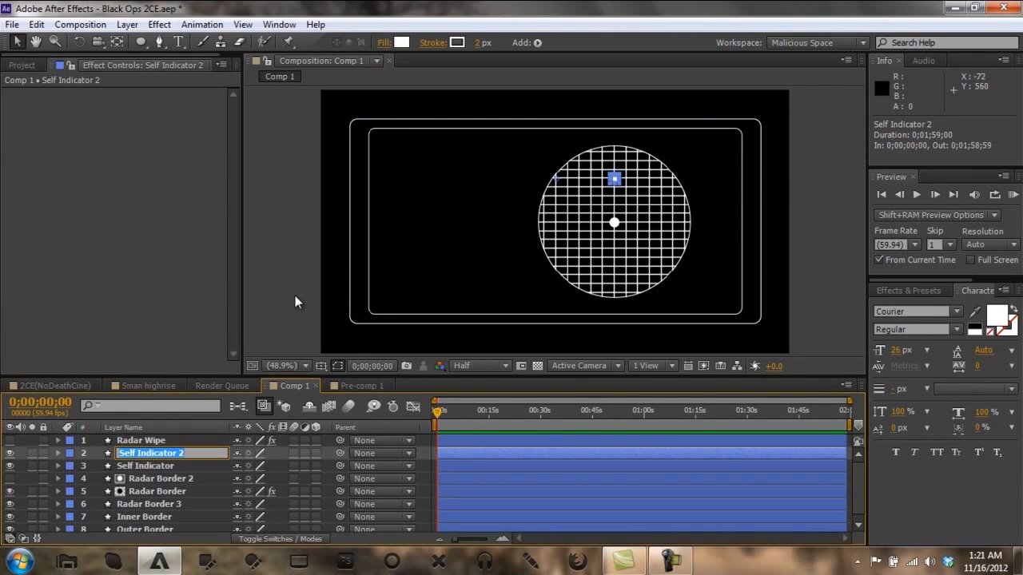
key("BackSpace")
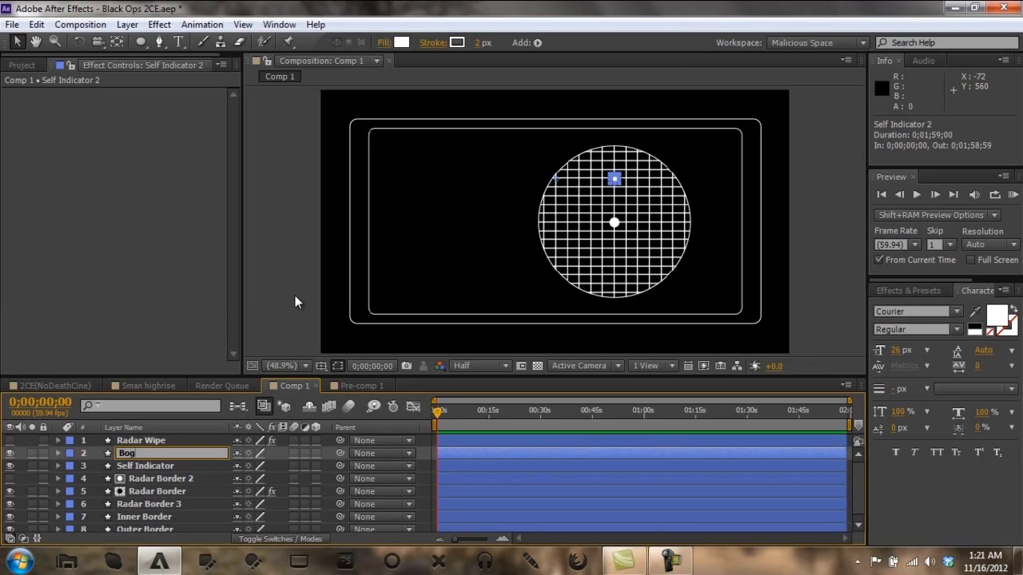
key("Return")
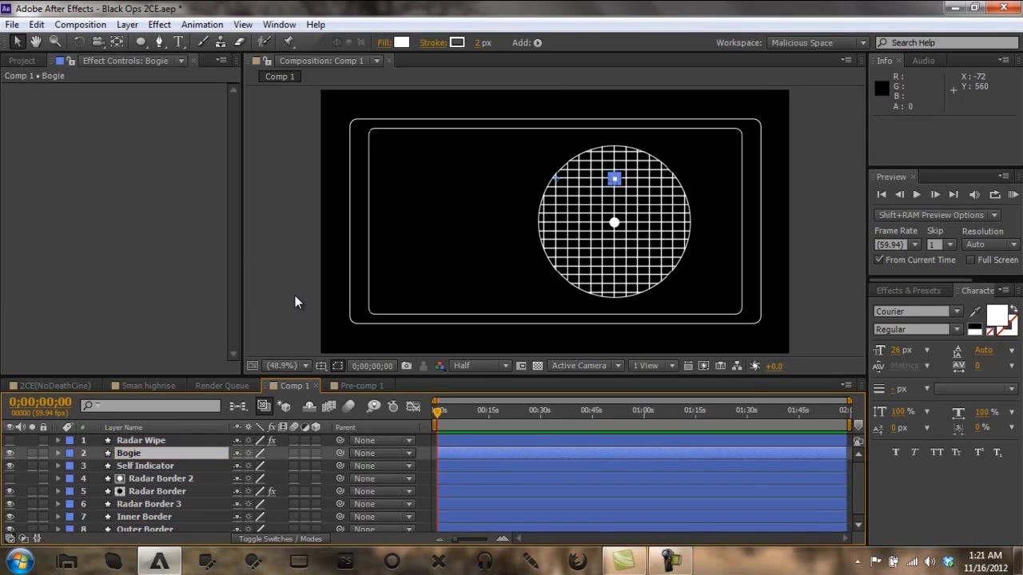
Change the Bogie dot's fill color to pure red (FF0000).
left_click(401, 43)
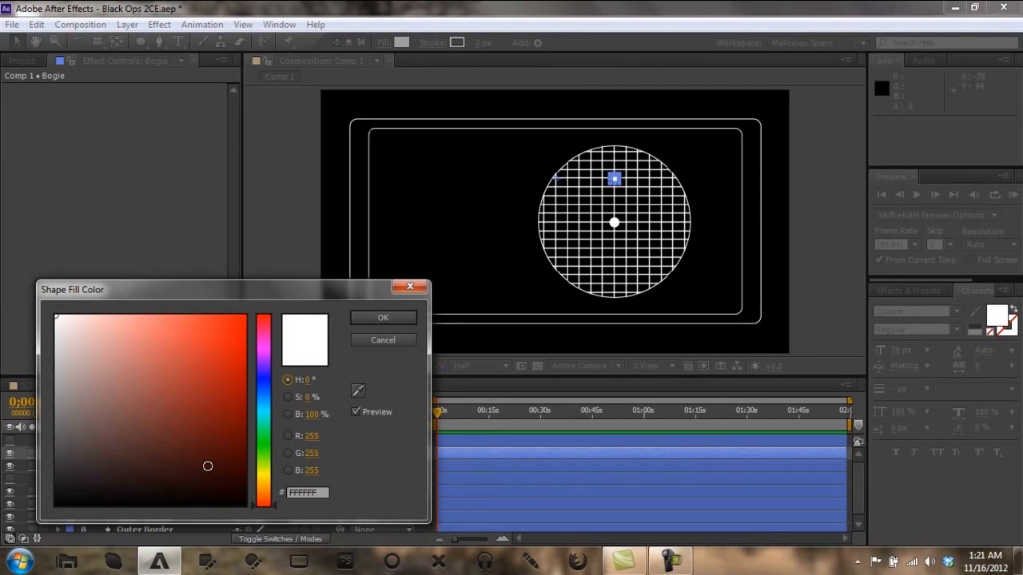
left_click(244, 317)
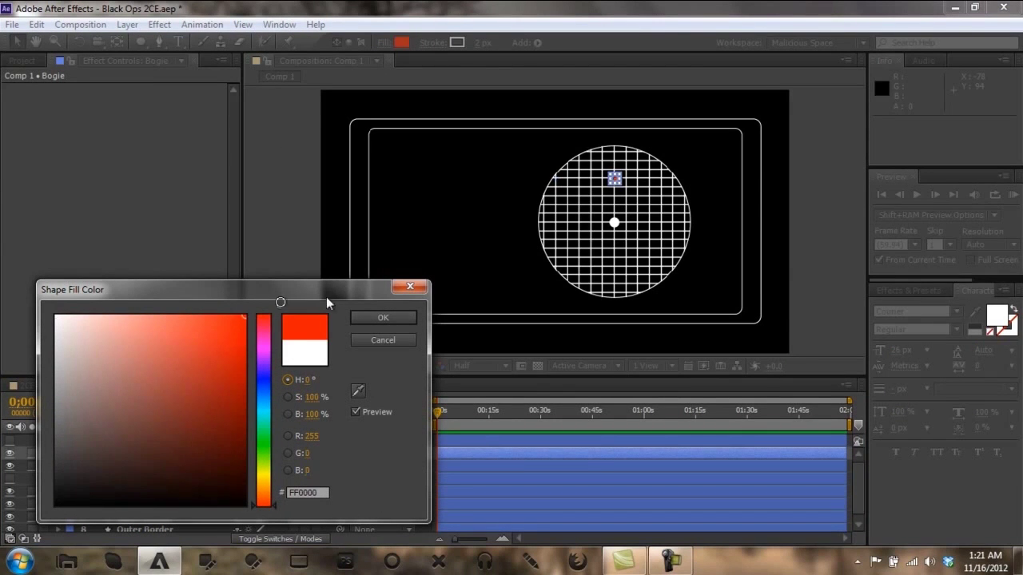
left_click(383, 317)
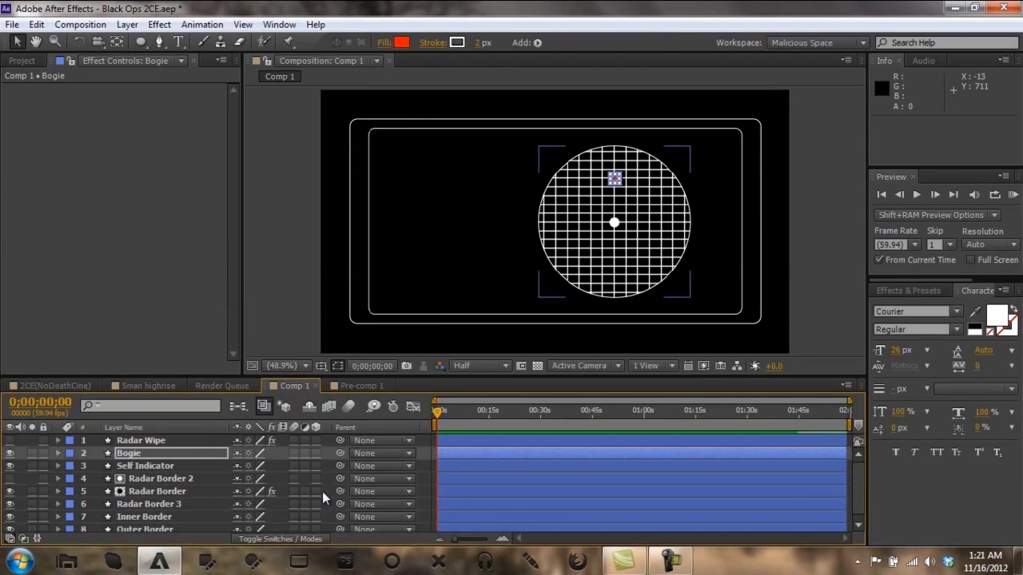
left_click(427, 456)
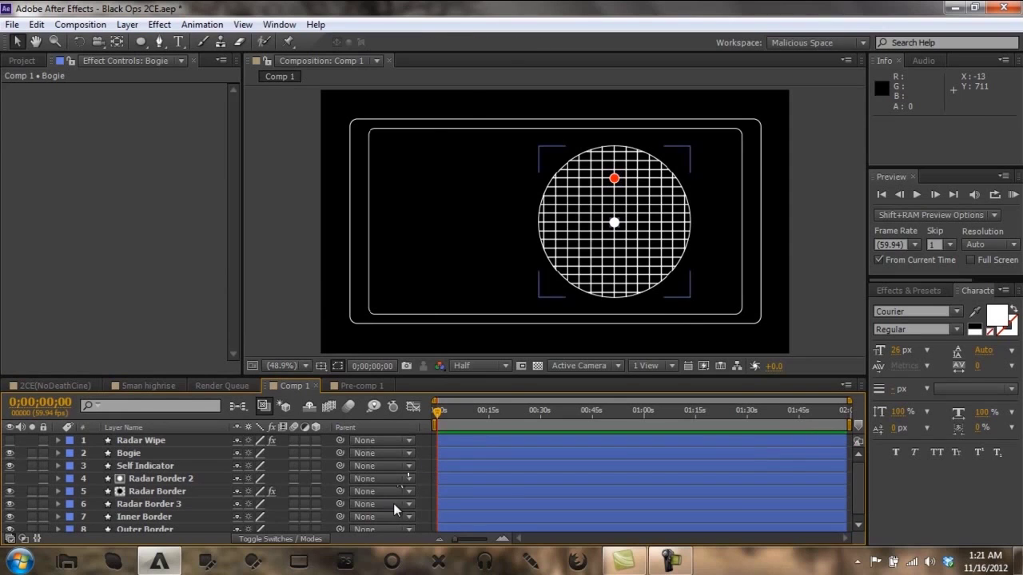
Remove the stroke from the Bogie dot and collapse the layer's properties.
left_click(145, 455)
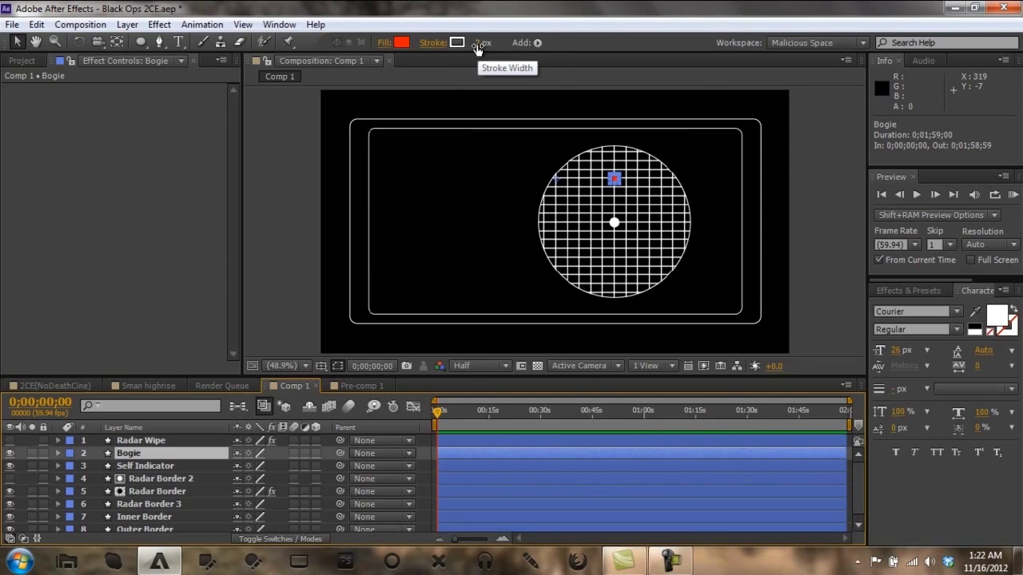
left_click(455, 43, "alt")
left_click(454, 43, "alt")
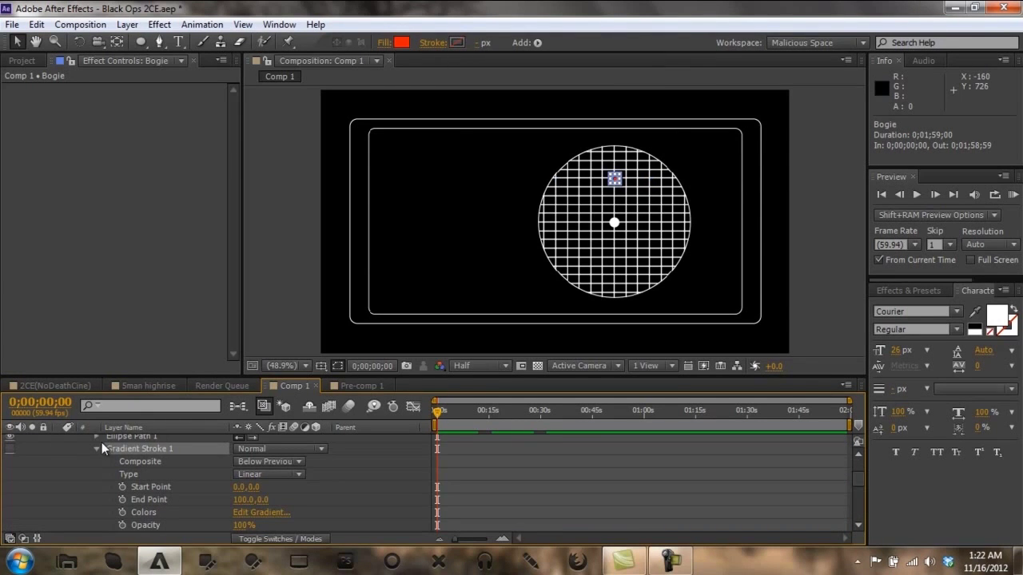
scroll(70, 471, "up", 2)
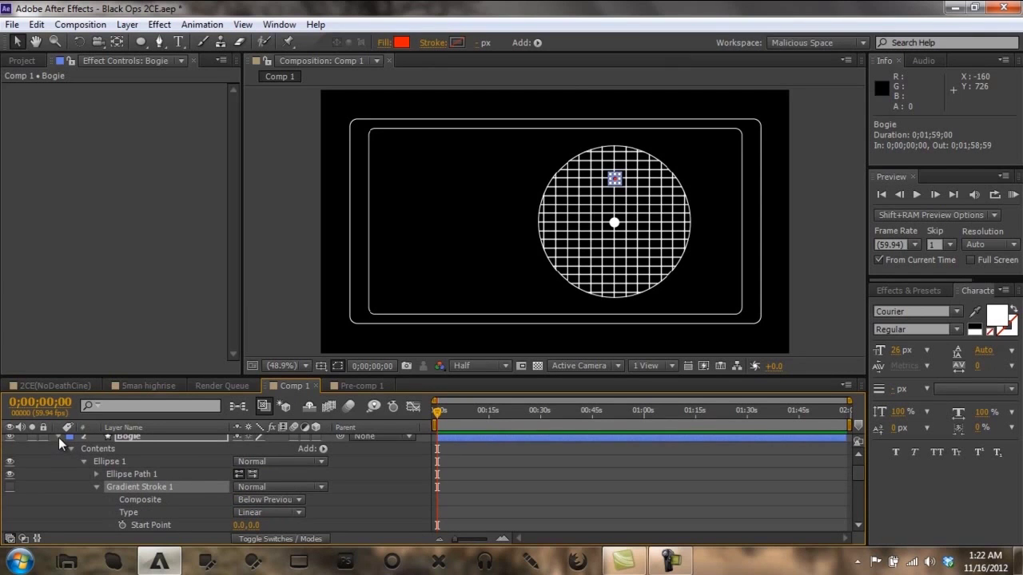
left_click(58, 438)
key("F2")
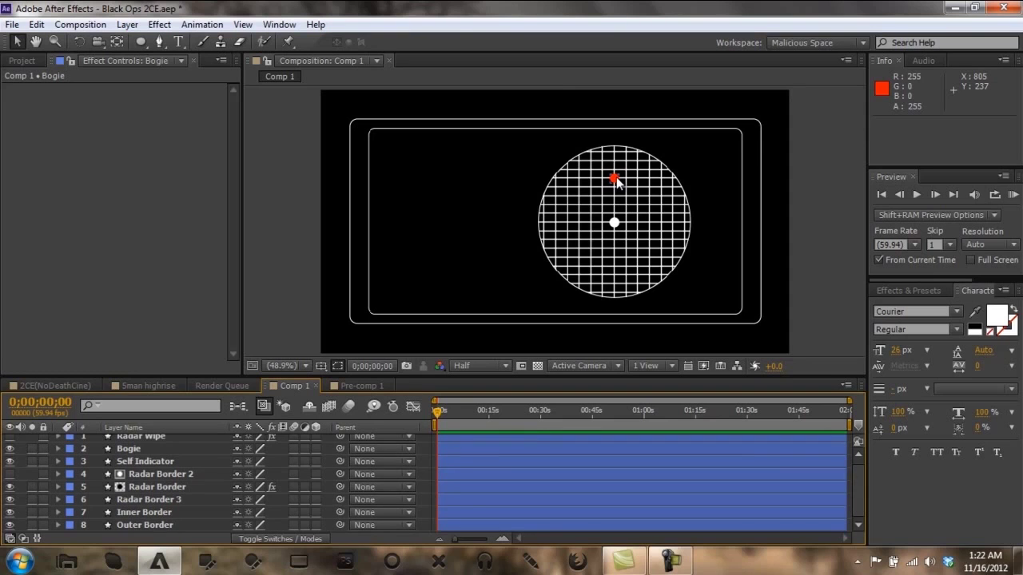
left_click(600, 172)
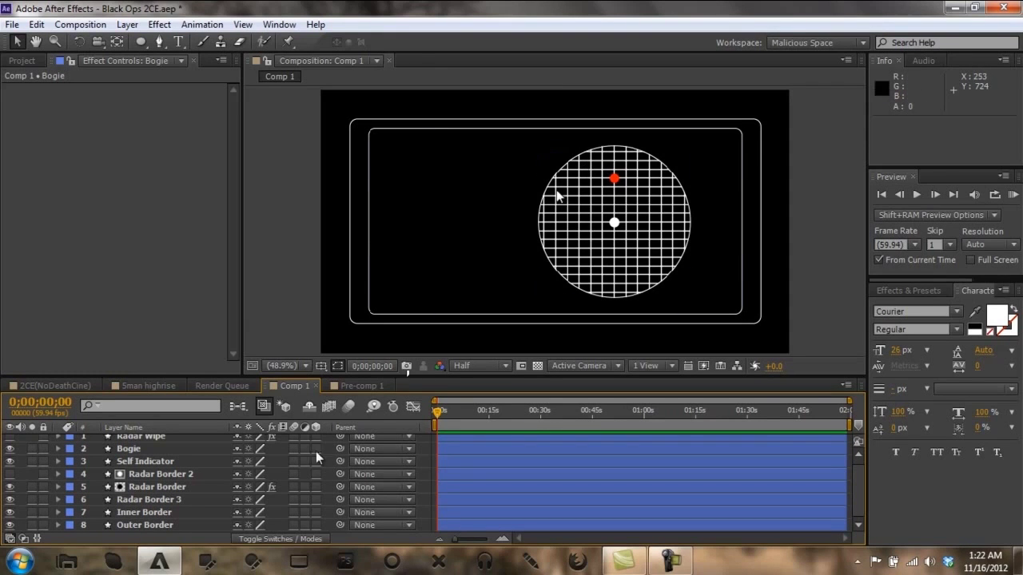
Duplicate the Bogie layer and place the copy up and left of the original at position 562, 222.
left_click(141, 450)
key("ctrl+d")
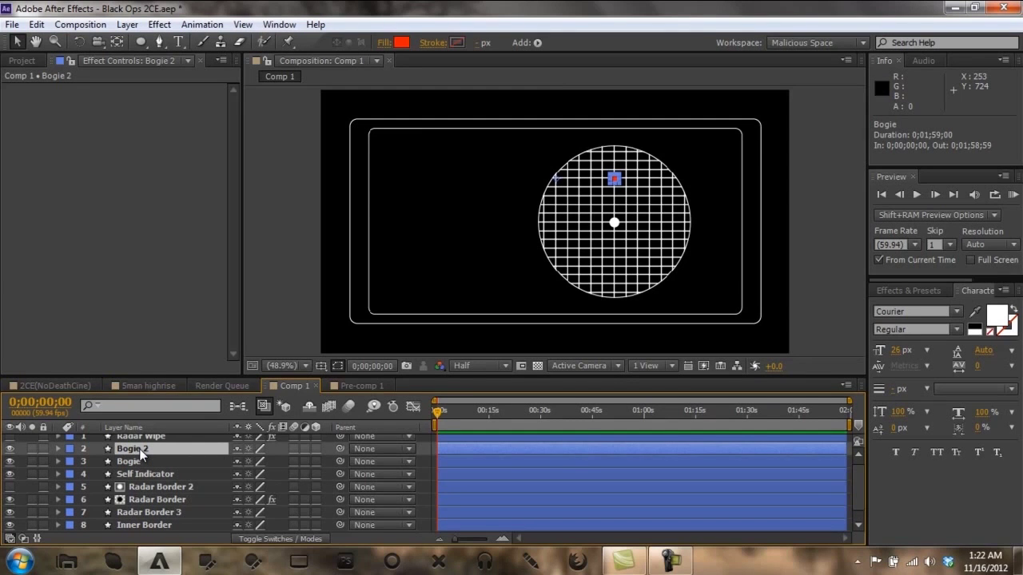
key("shift+Up")
key("shift+Left")
key("shift+Left")
key("shift+Left")
key("shift+Left")
key("shift+Left")
key("shift+Left")
key("shift+Left")
key("shift+Left")
key("shift+Left")
key("shift+Up")
key("shift+Up")
key("shift+Down")
key("shift+Down")
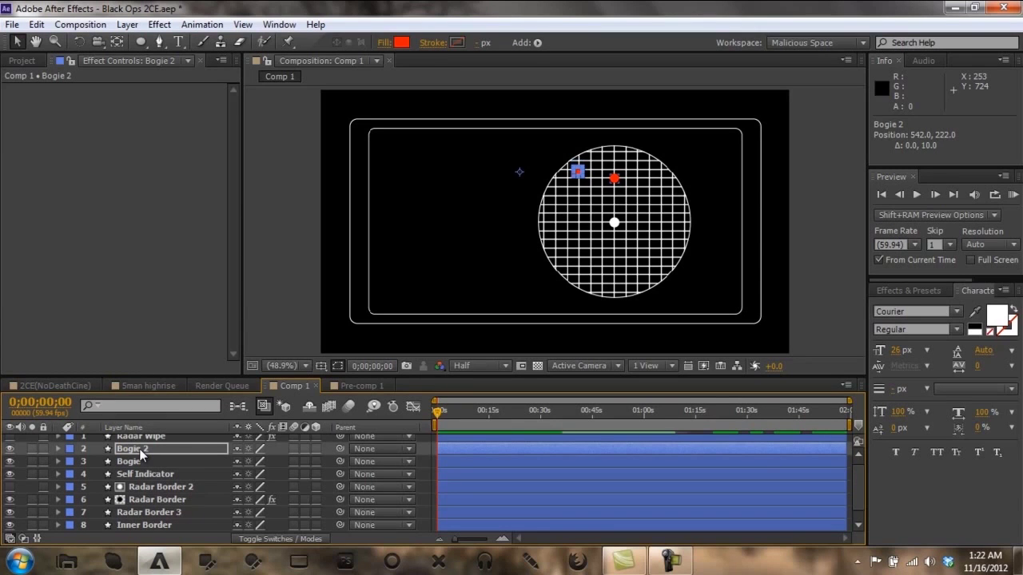
key("shift+Right")
key("shift+Right")
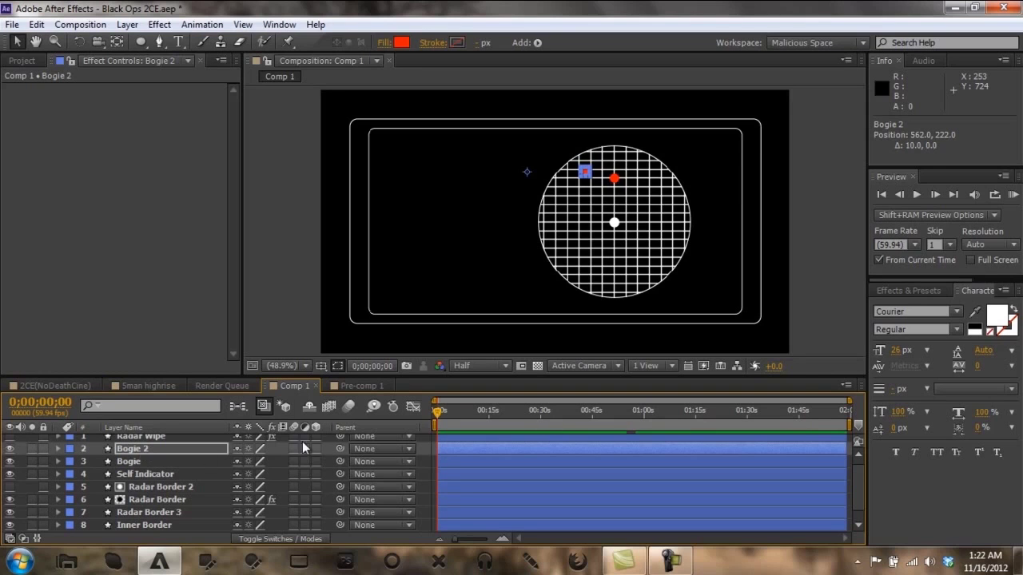
key("F2")
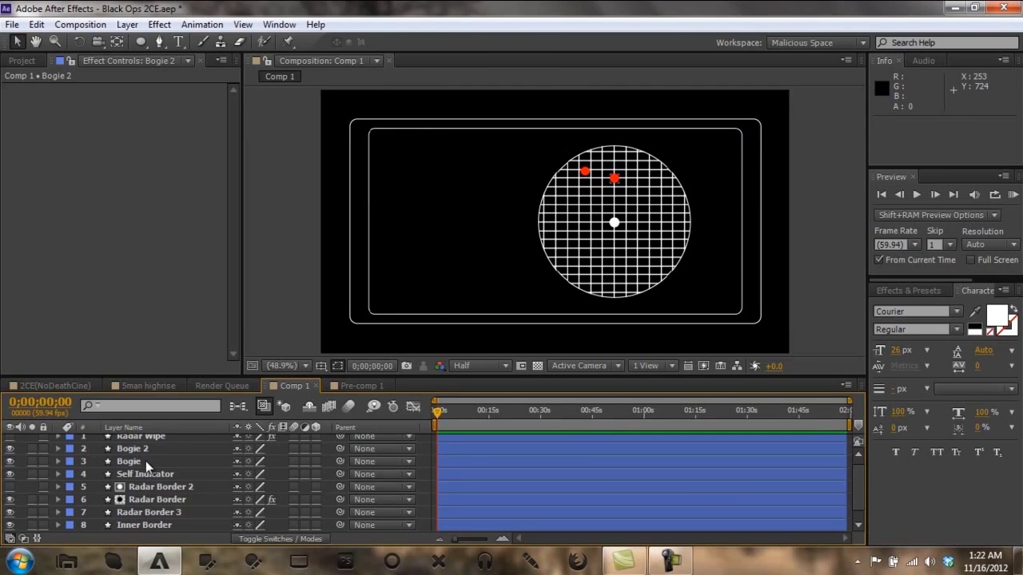
Duplicate the original Bogie layer and move the copy up and right to position 702, 182.
left_click(139, 460)
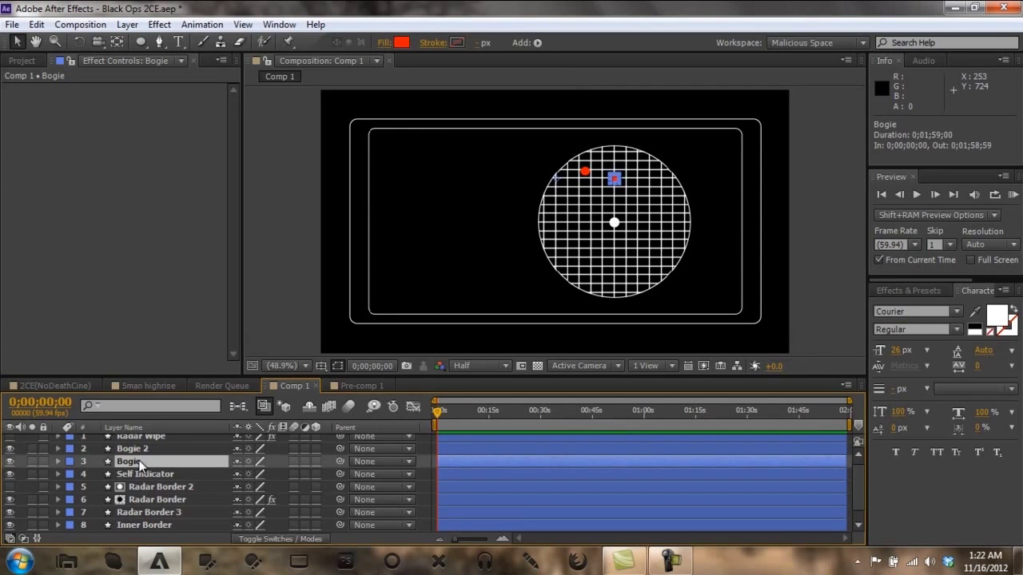
key("ctrl+d")
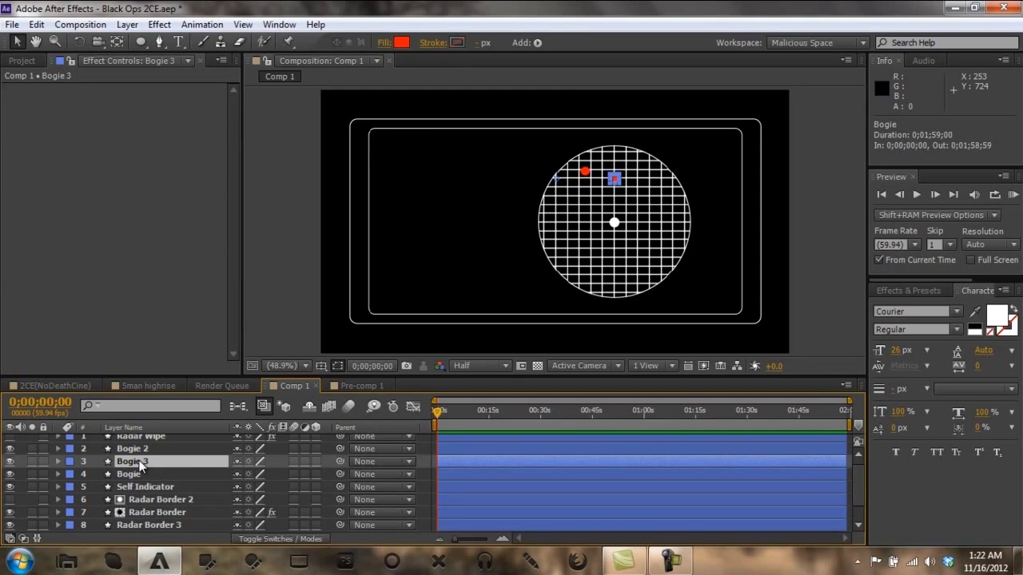
key("shift+Right")
key("shift+Right")
key("shift+Right")
key("shift+Right")
key("shift+Right")
key("shift+Right")
key("shift+Up")
key("shift+Up")
key("shift+Up")
key("shift+Up")
key("shift+Up")
key("shift+Up")
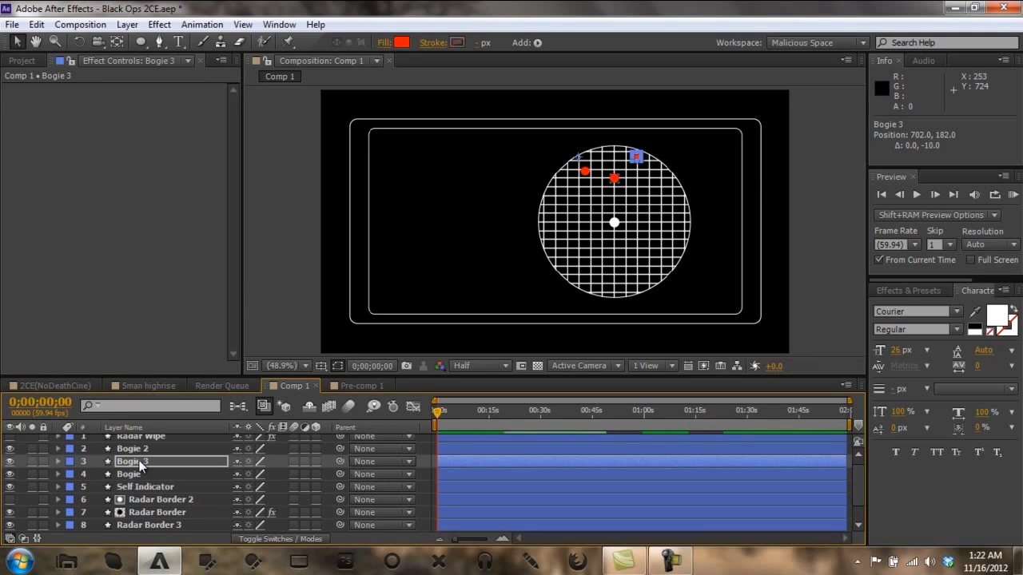
Duplicate the Bogie 3 layer and move the copy right and down to position 722, 202.
key("ctrl+d")
key("shift+Right")
key("shift+Right")
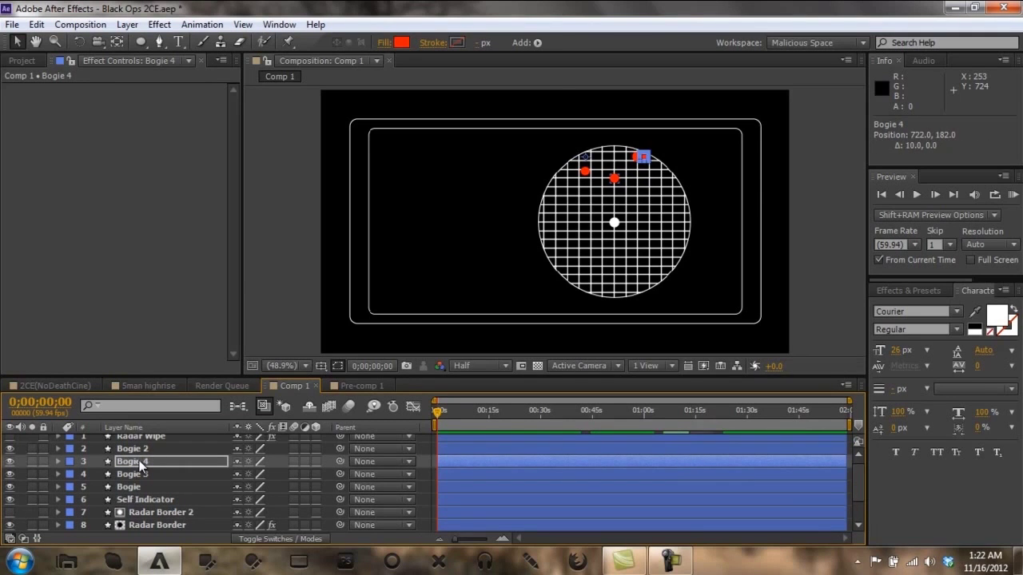
key("shift+Down")
key("shift+Down")
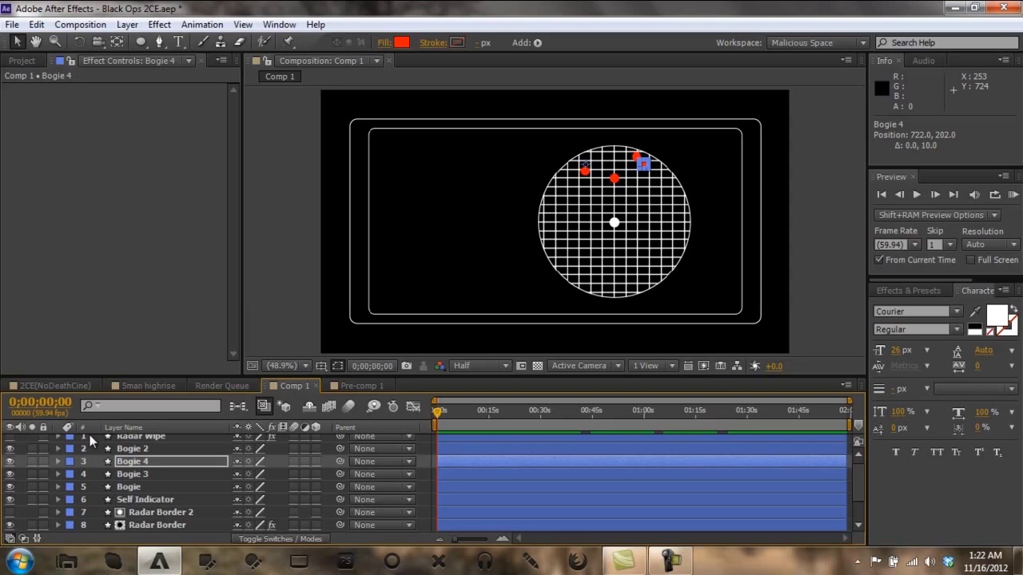
Duplicate the Bogie 4 layer, move the copy left and up to position 682, 182, and deselect it.
left_click(122, 462)
key("ctrl+d")
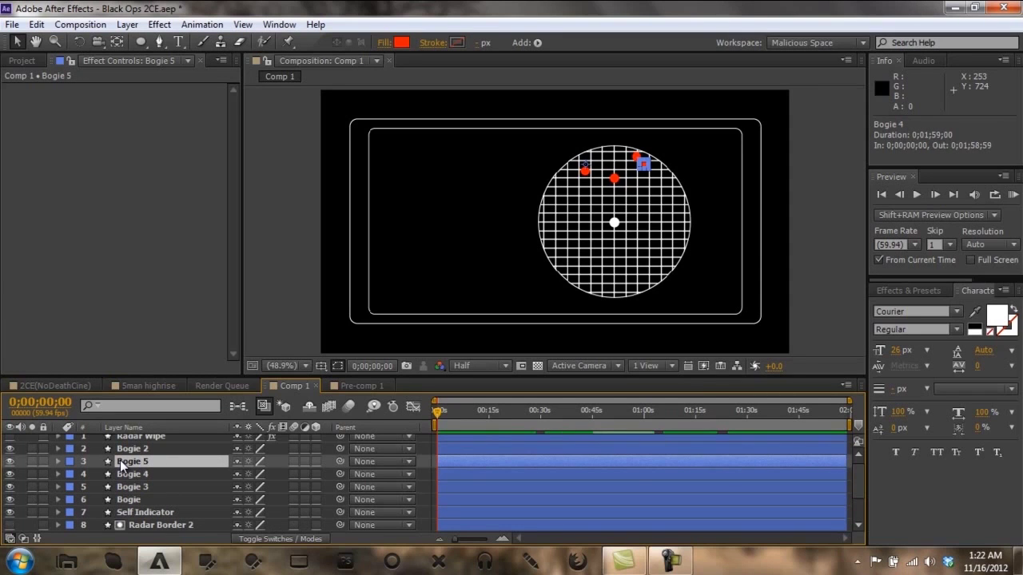
key("shift+Left")
key("shift+Left")
key("shift+Up")
key("shift+Up")
key("shift+Left")
key("shift+Left")
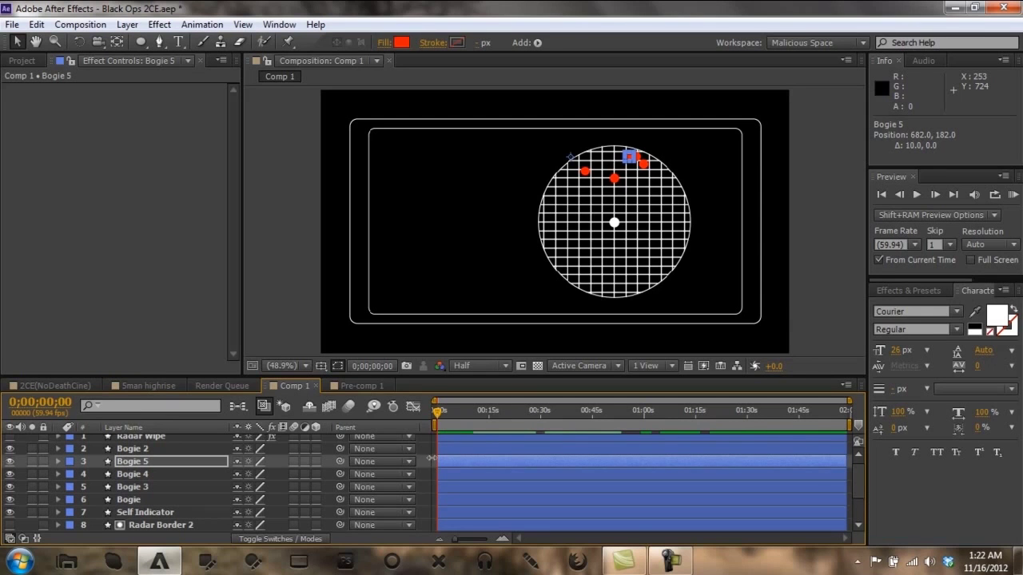
key("F2")
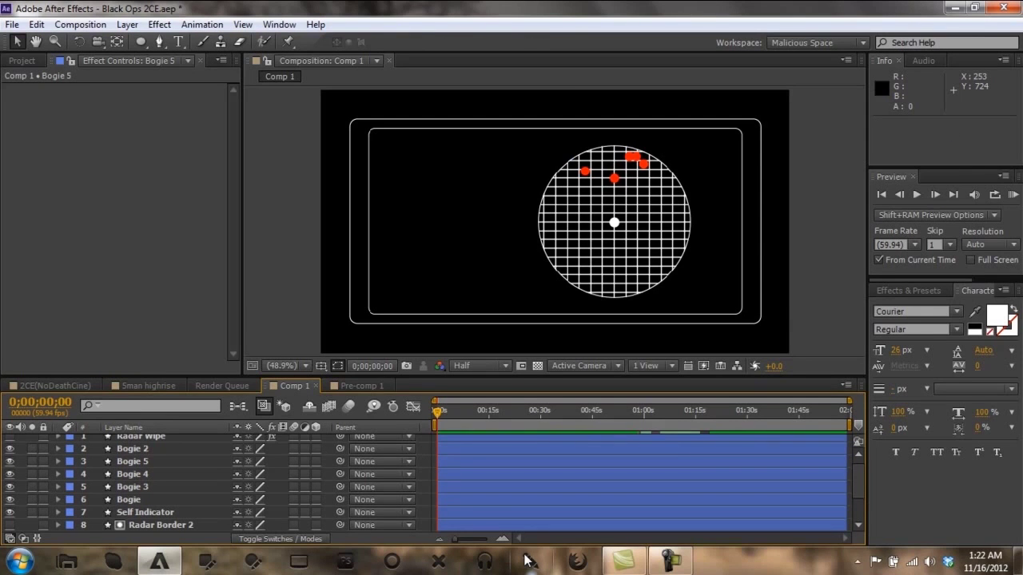
Reposition the Bogie 5 dot to 702, 202, between the neighbouring dots, and deselect it.
left_click(146, 461)
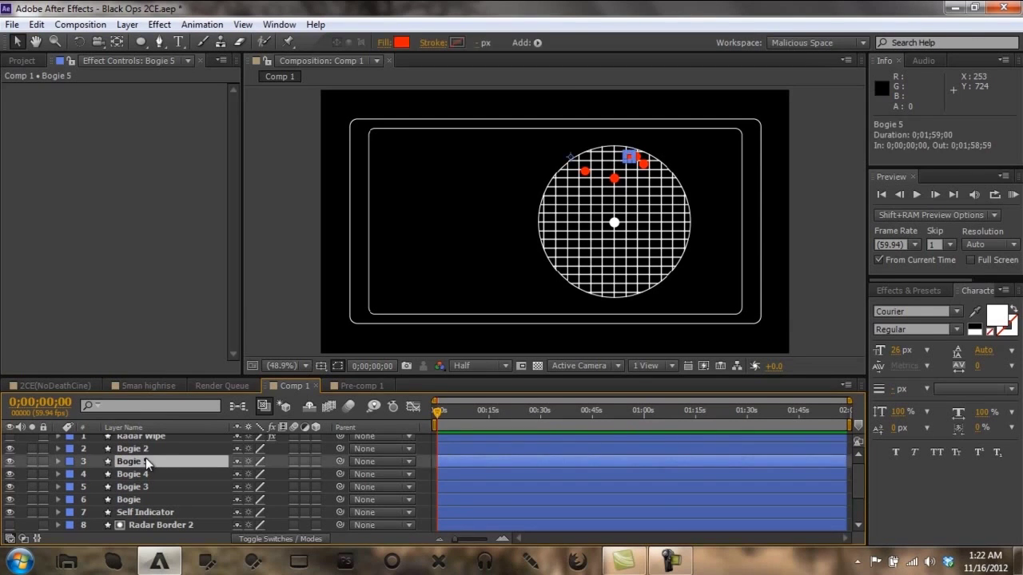
key("shift+Down")
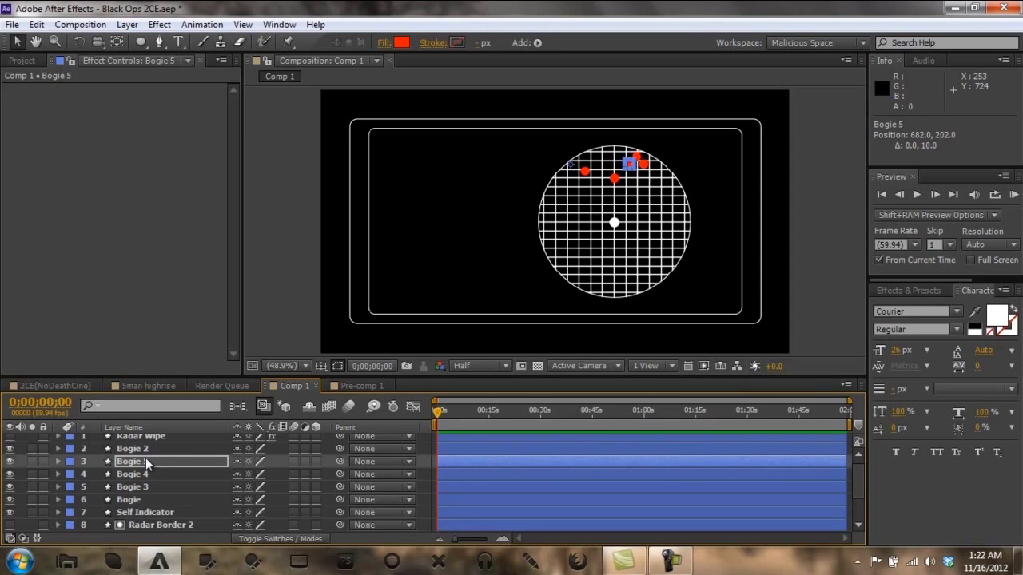
key("shift+Right")
key("shift+Right")
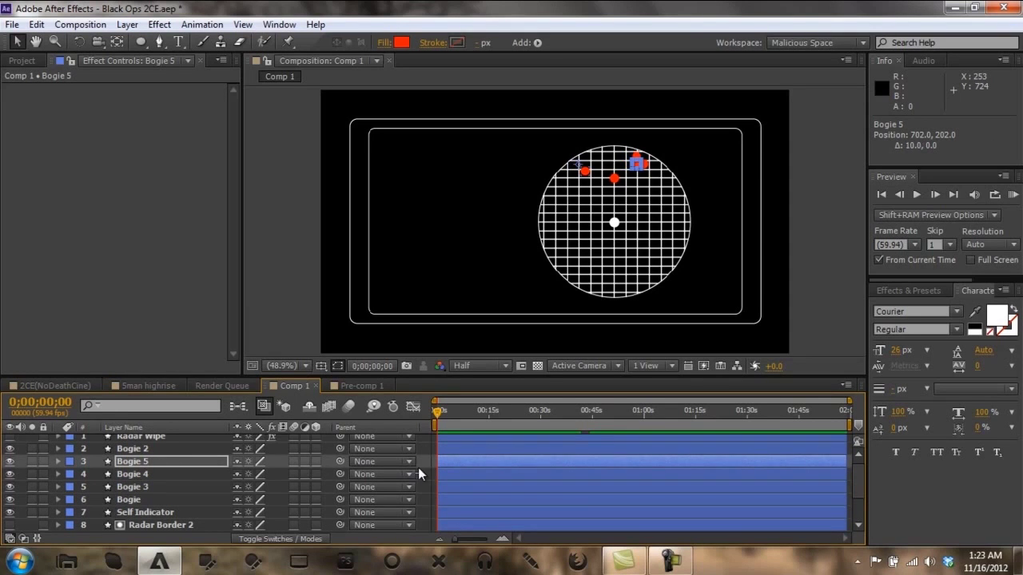
key("F2")
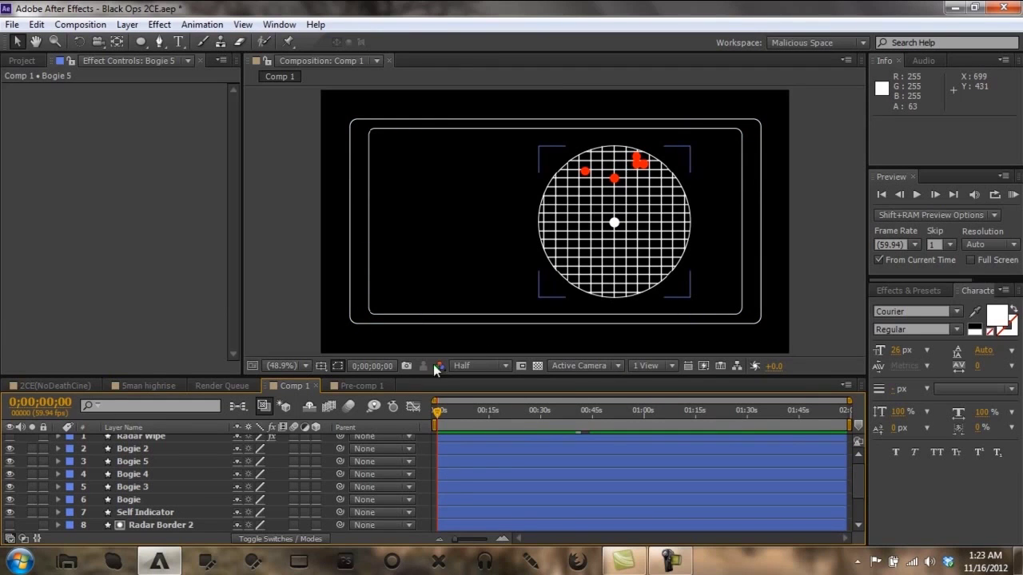
Make the Radar Wipe layer visible again and set the opacity of all five Bogie layers to 0%.
scroll(21, 459, "up", 1)
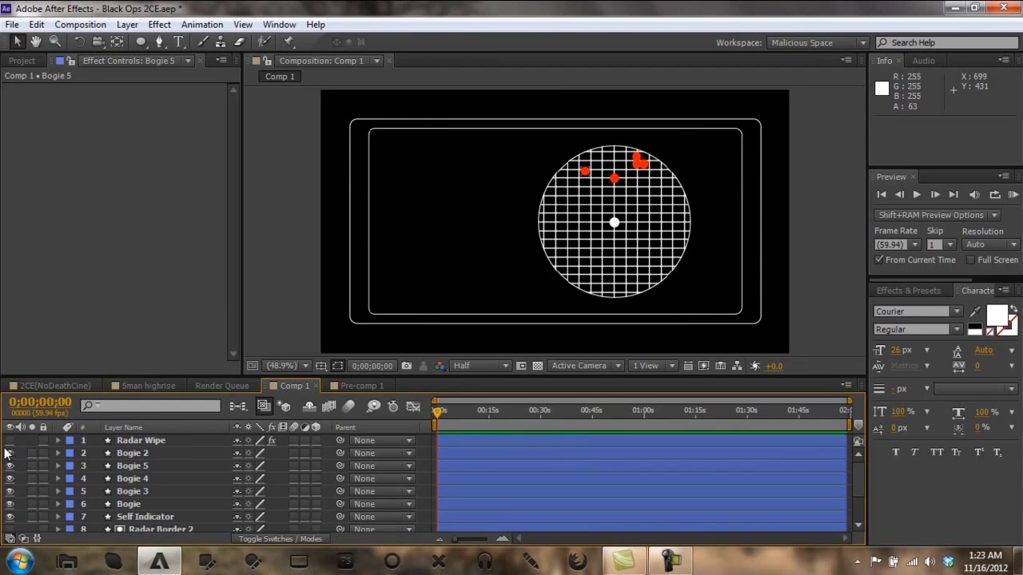
left_click(9, 441)
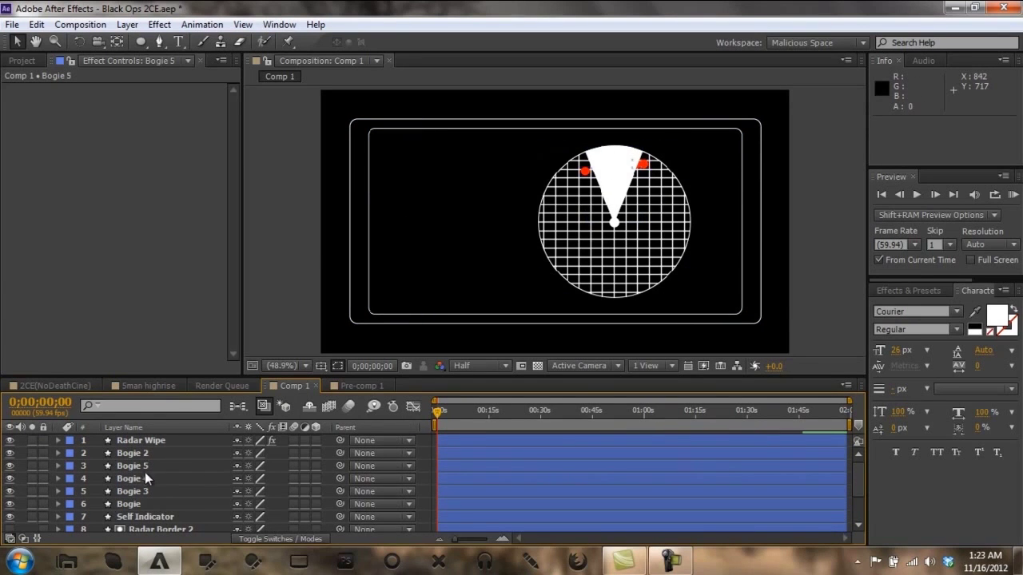
left_click(132, 454)
left_click(140, 502, "shift")
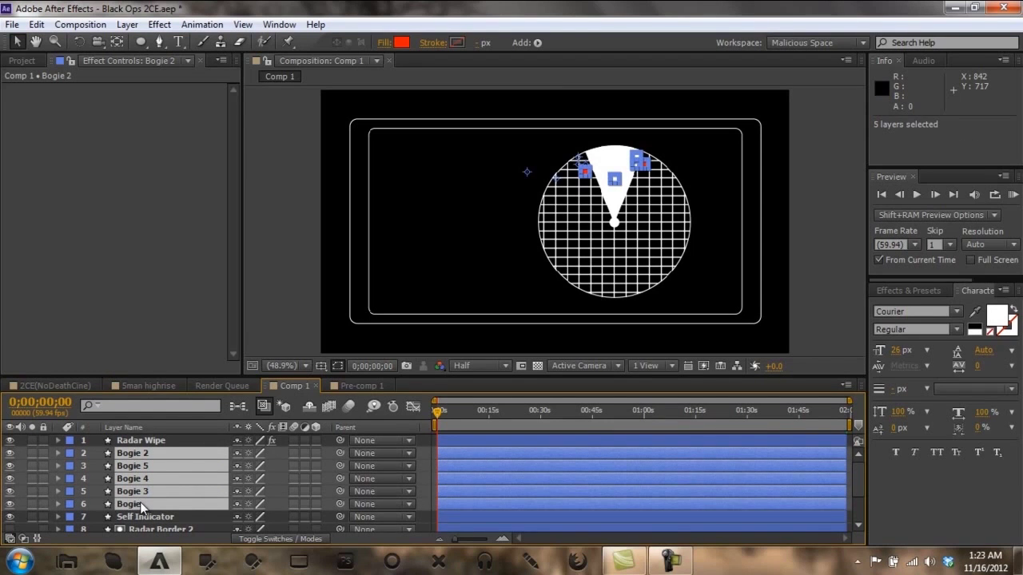
key("t")
left_click(242, 466)
type("0")
key("Return")
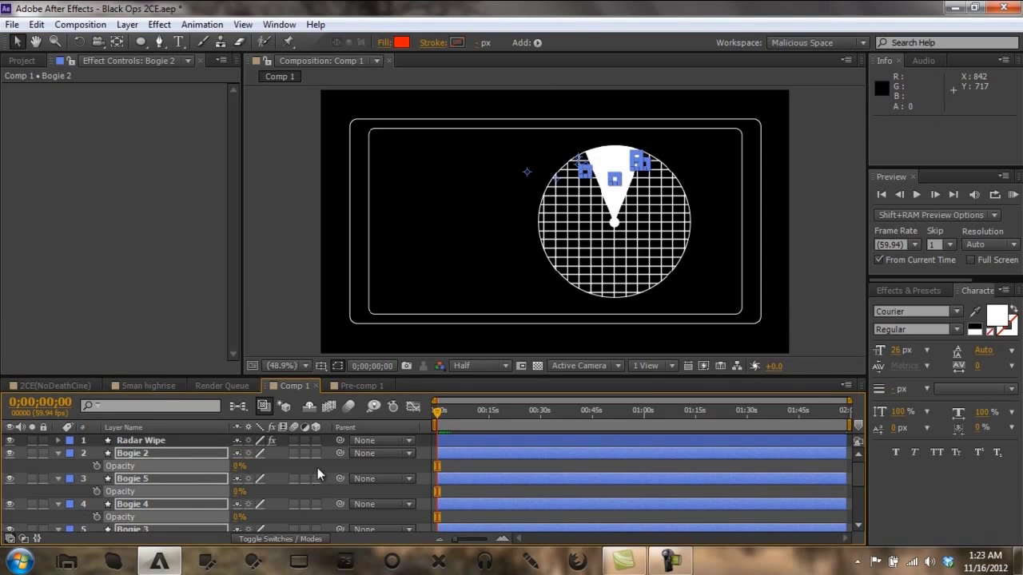
left_click(317, 467)
Enable opacity keyframing on all five Bogie layers at the start of the composition.
left_click(57, 453)
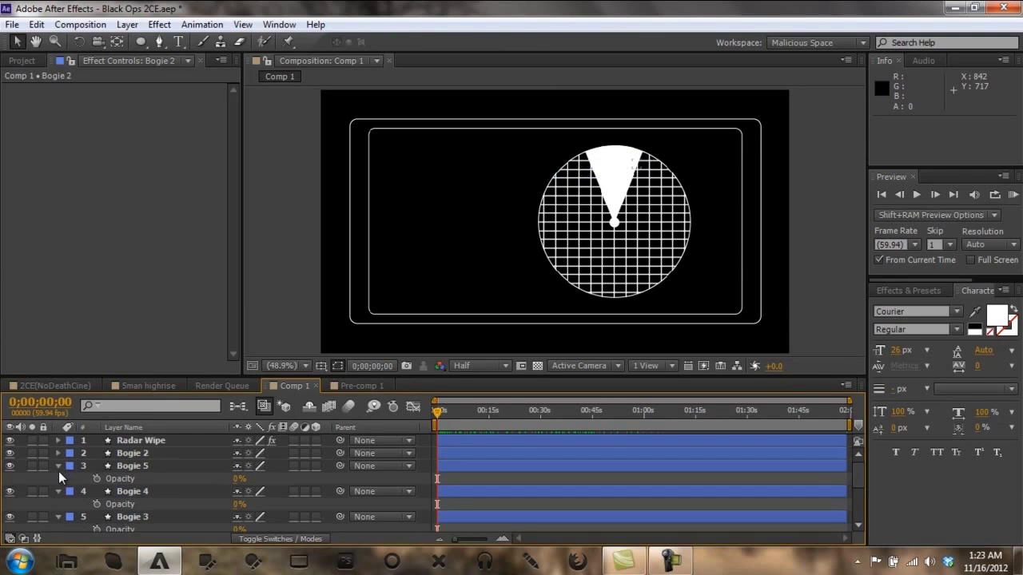
left_click(58, 468)
left_click(59, 480)
left_click(59, 491)
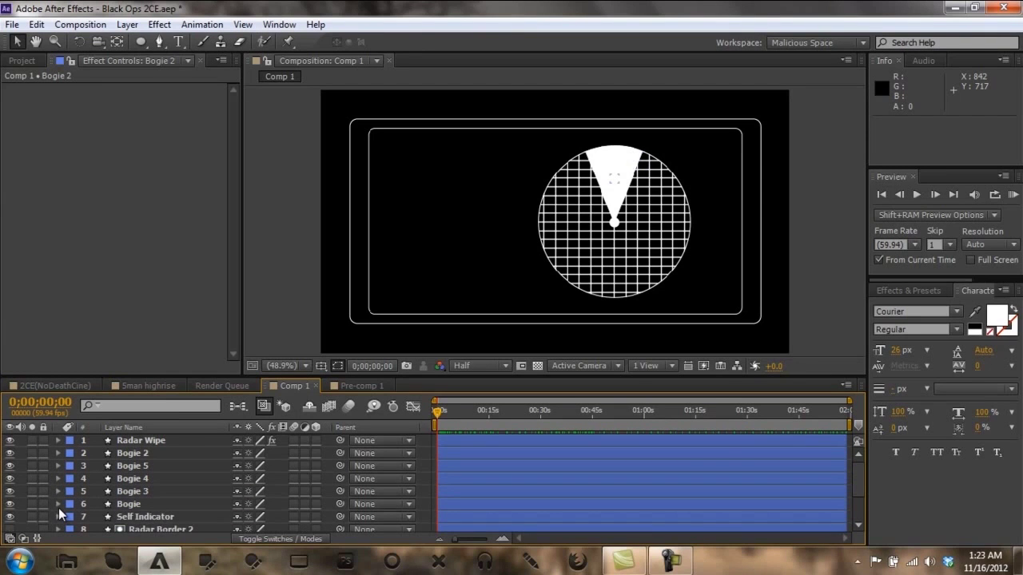
left_click(117, 453)
left_click(129, 502, "shift")
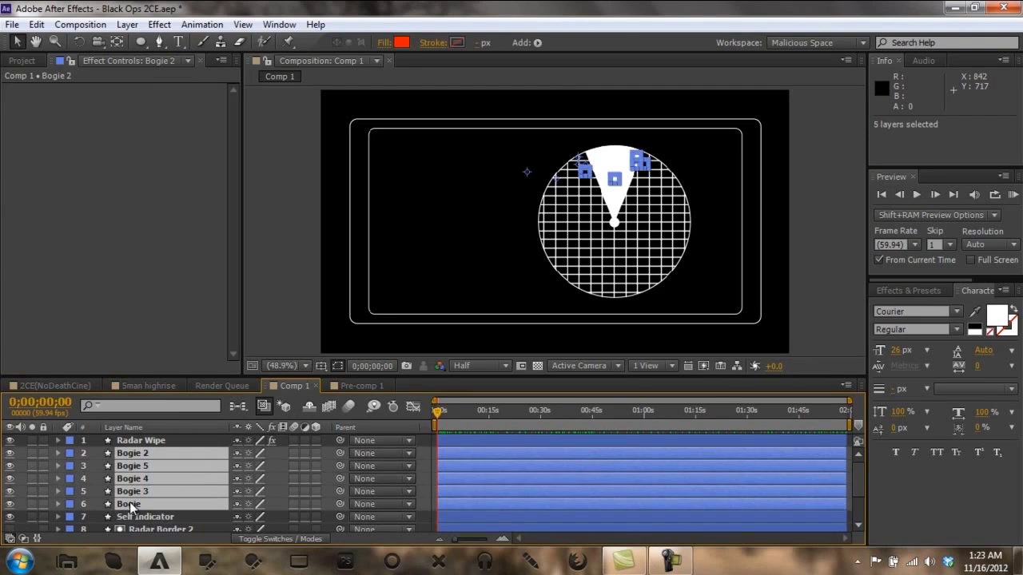
key("t")
left_click(96, 466)
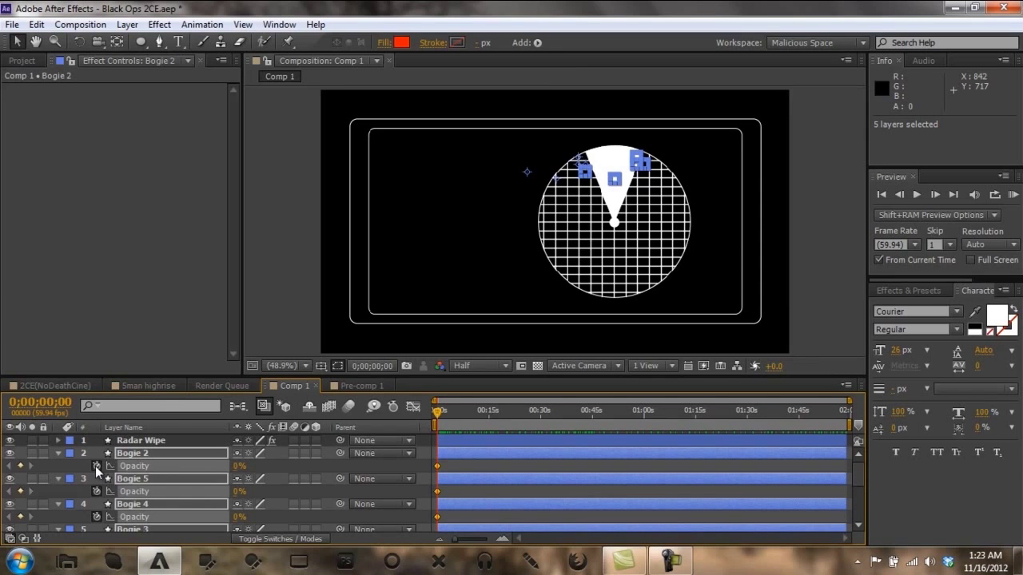
left_click(339, 469)
Add a 0% opacity keyframe to the original Bogie layer at 0;00;01;57, while the wipe covers its dot.
scroll(311, 480, "down", 3)
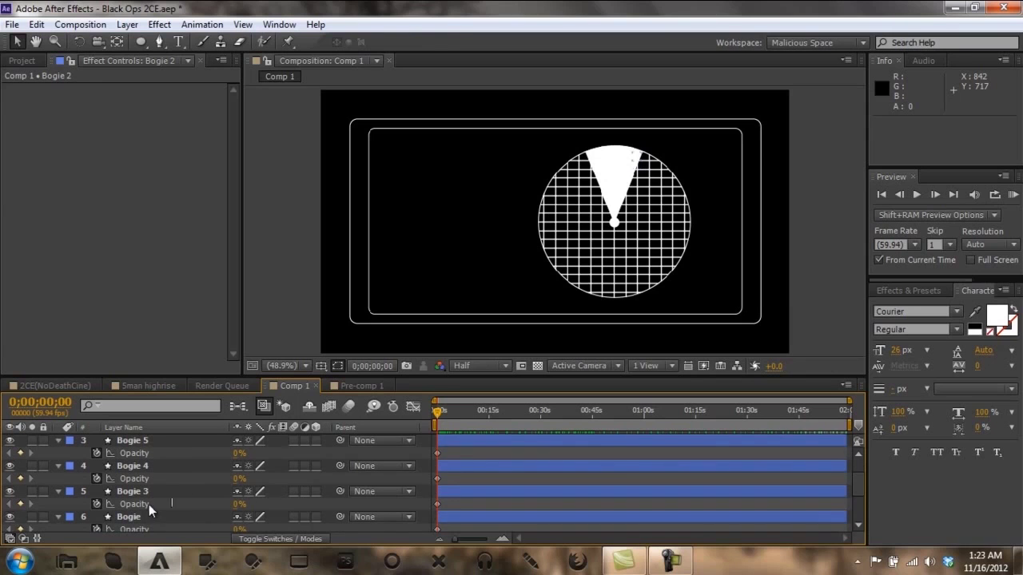
scroll(148, 504, "down", 3)
left_click(126, 517)
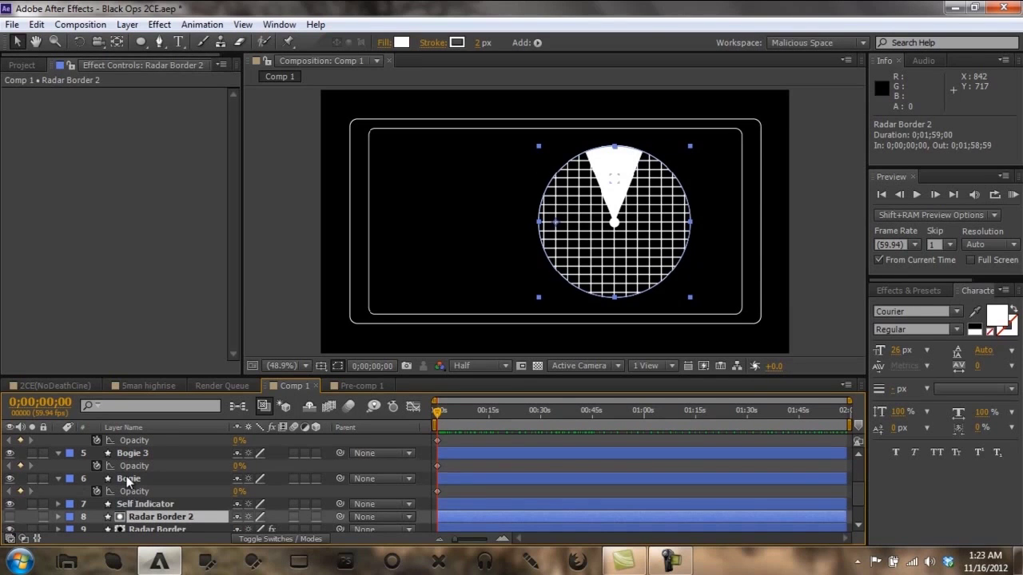
left_click(126, 479)
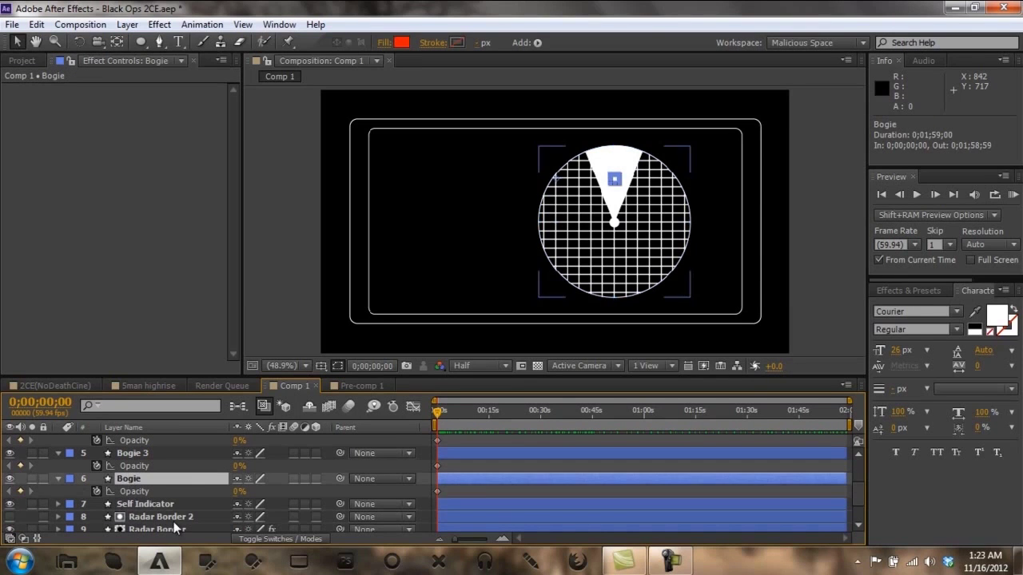
left_click(934, 194)
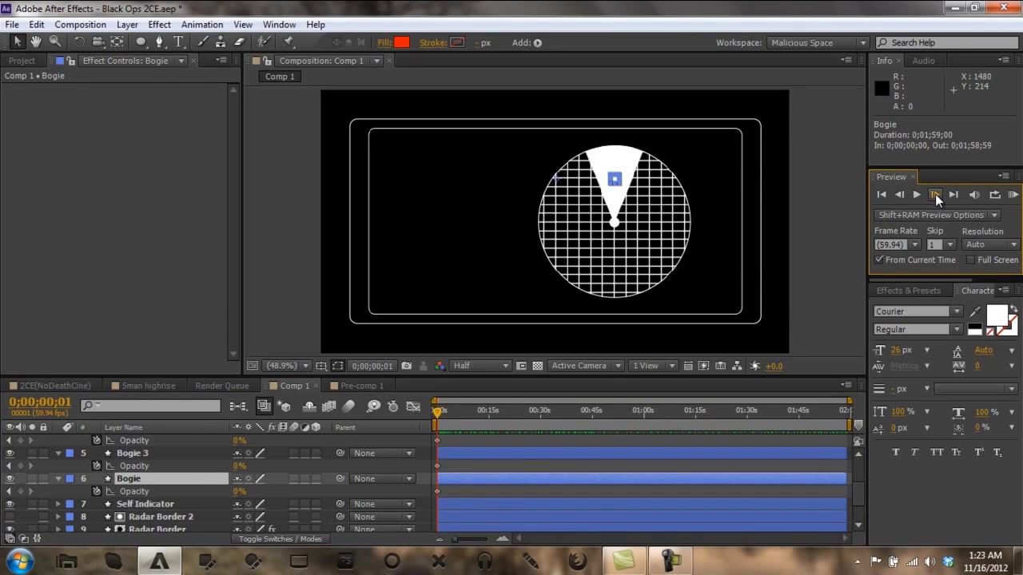
left_click_drag(438, 413, 444, 416)
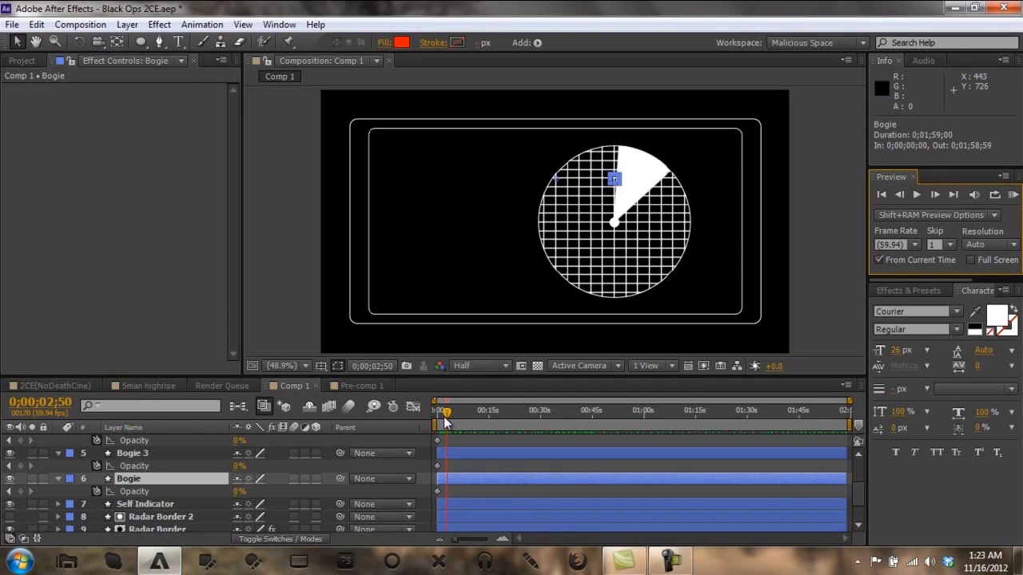
left_click(898, 194)
left_click(896, 194)
left_click(896, 195)
left_click(896, 194)
left_click(896, 195)
left_click(895, 194)
left_click(895, 194)
left_click(896, 195)
left_click(896, 194)
left_click(896, 195)
left_click(896, 194)
left_click_drag(447, 411, 445, 407)
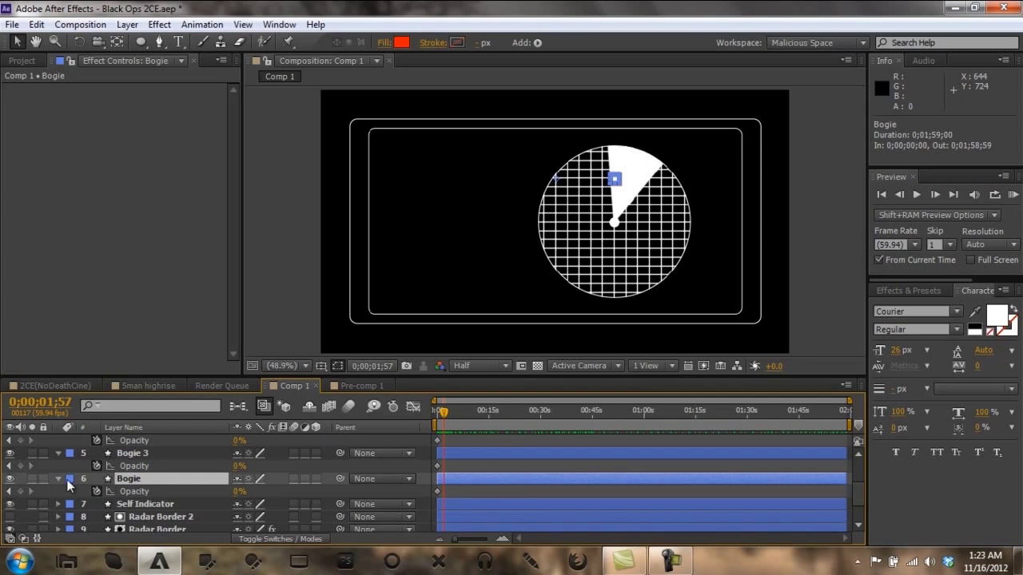
left_click(22, 491)
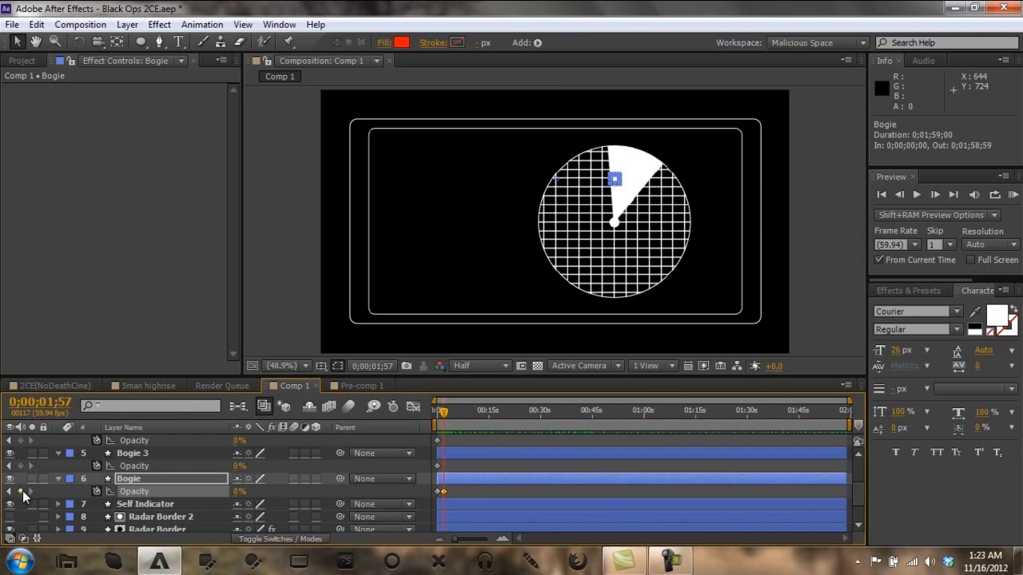
Set the original Bogie layer's opacity to 80% at 0;00;03;29, after the wipe has passed its dot.
left_click_drag(444, 410, 450, 414)
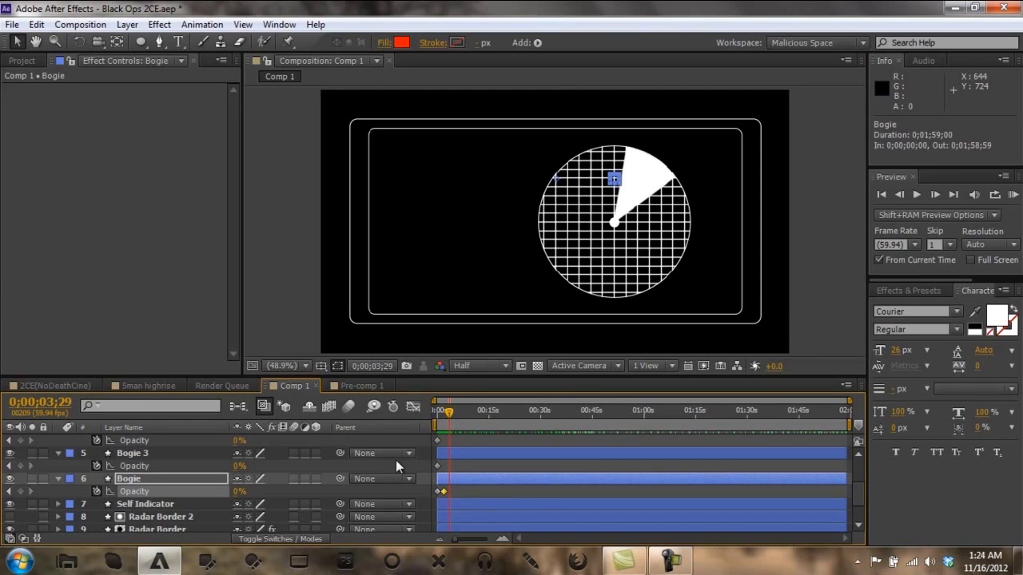
left_click(238, 492)
type("80")
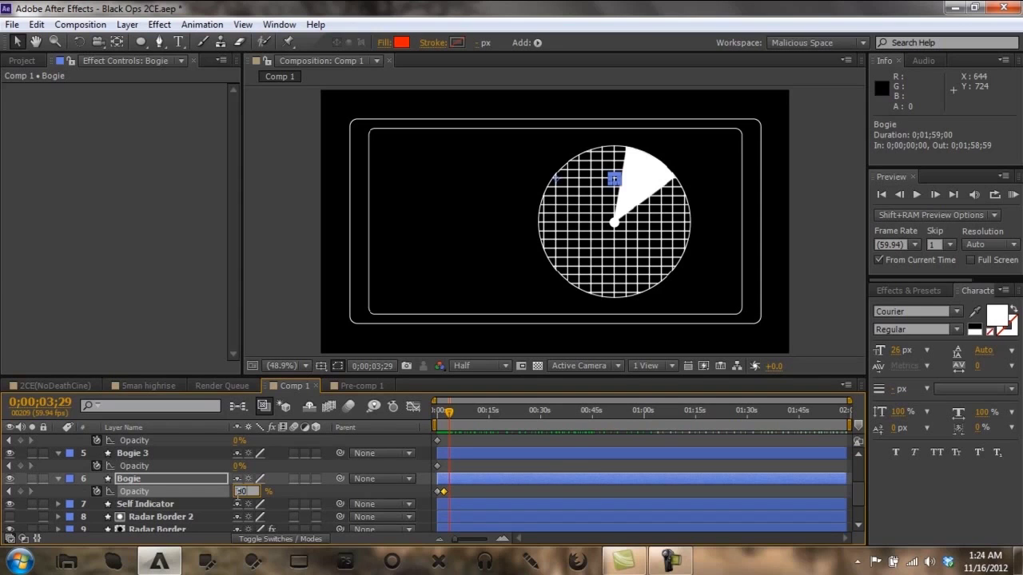
key("Return")
left_click(388, 490)
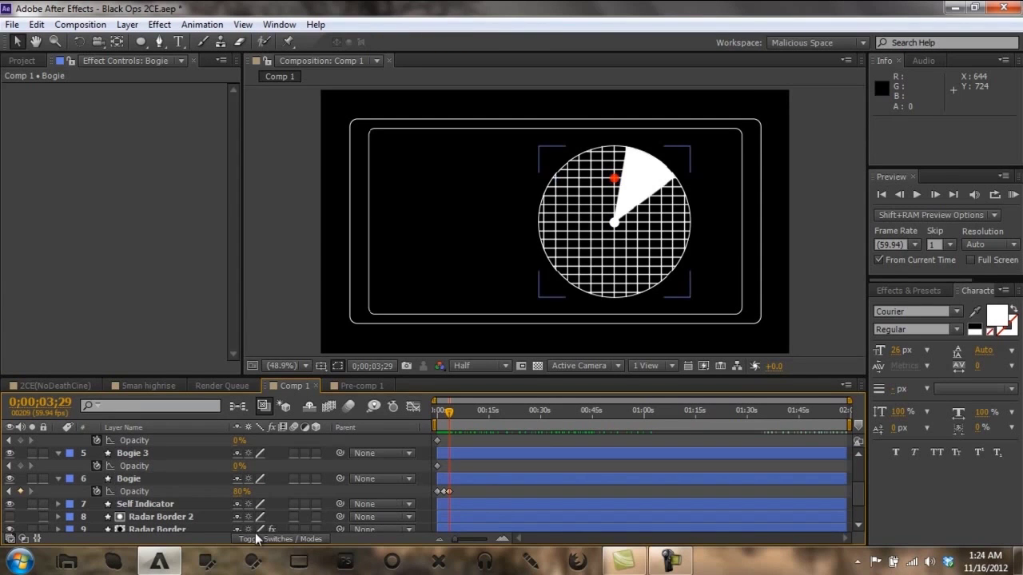
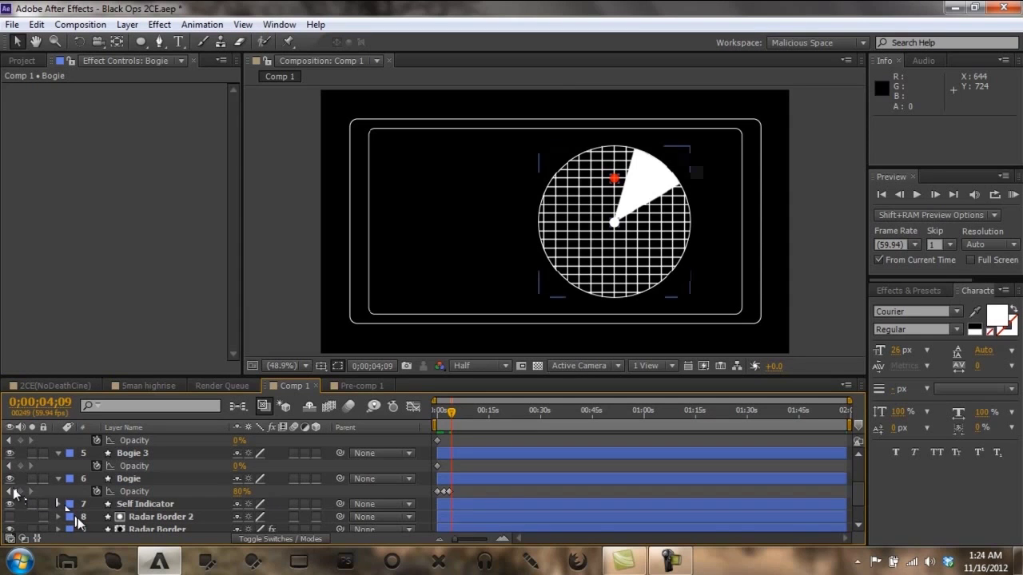
Set the original Bogie layer's opacity back to 0% at 0;00;04;29.
left_click(9, 491)
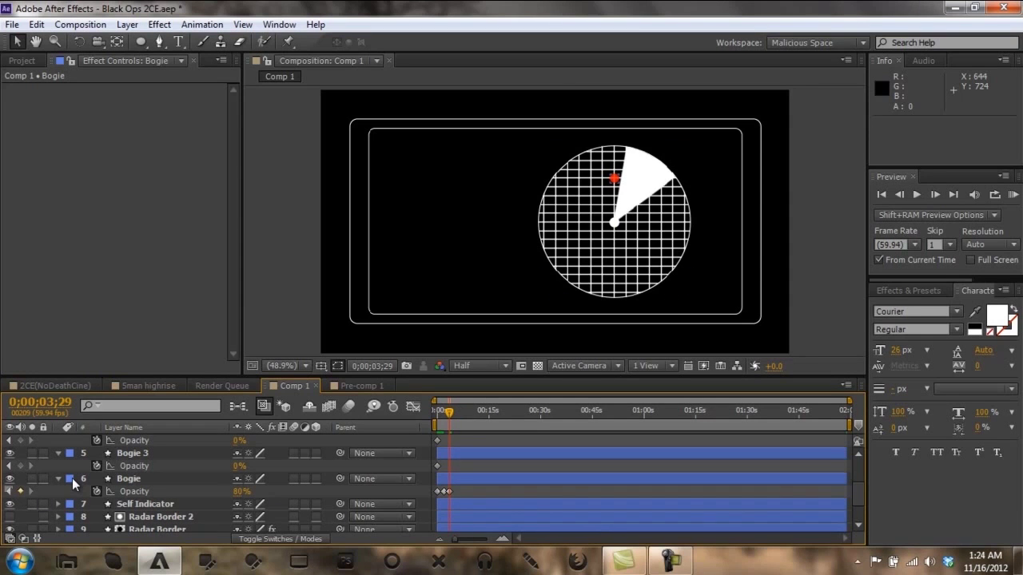
key("space")
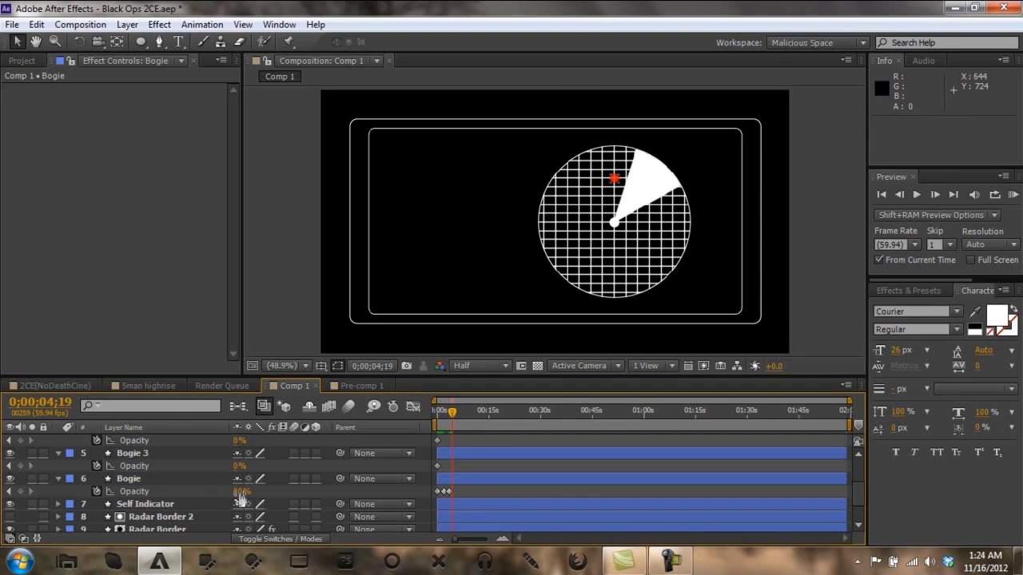
key("shift+Page_Down")
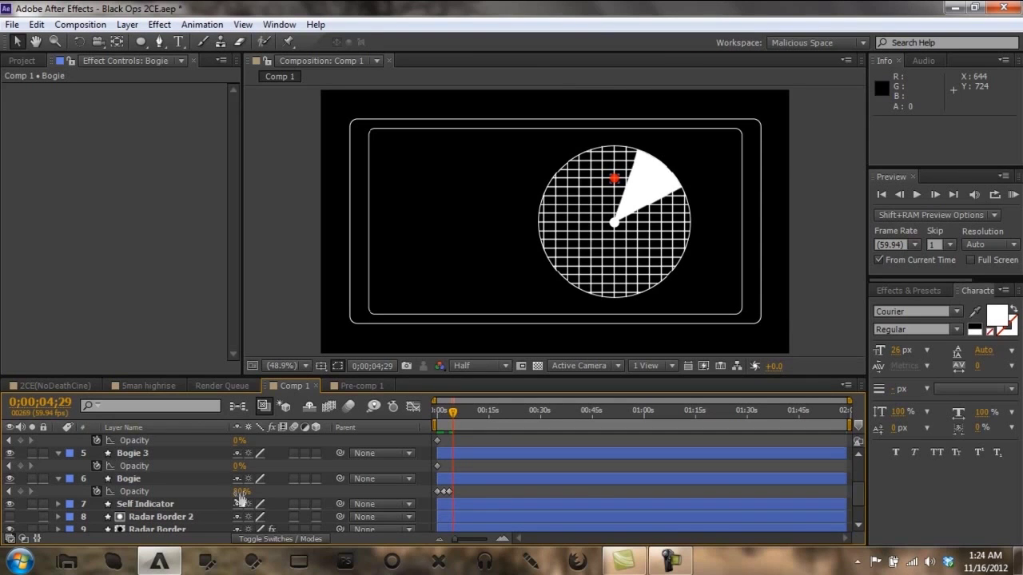
left_click_drag(240, 497, 243, 499)
left_click(241, 493)
type("0")
key("Return")
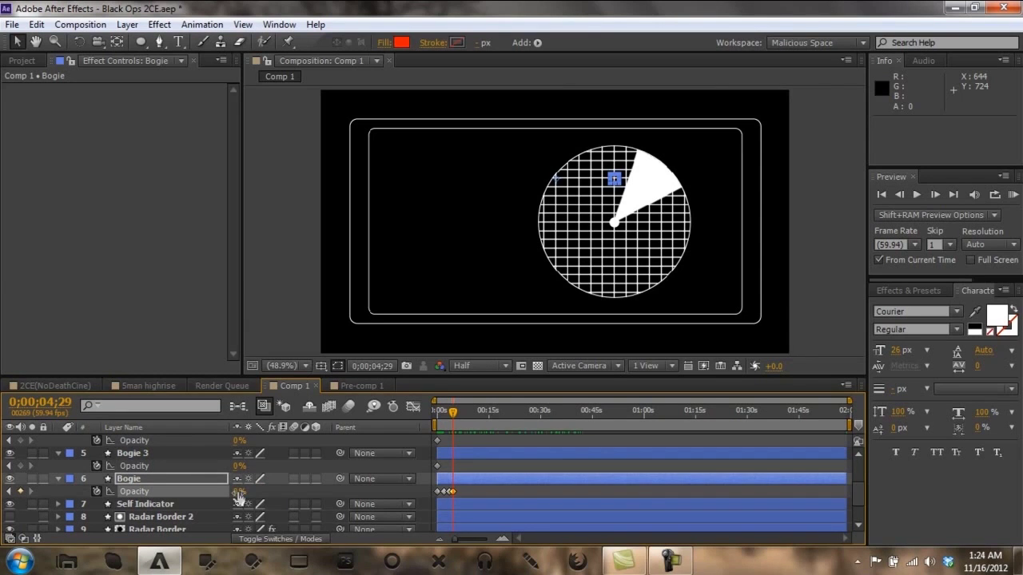
Delete the opacity keyframe at 0;00;00;00 on the original Bogie layer and deselect the layer.
left_click(438, 492)
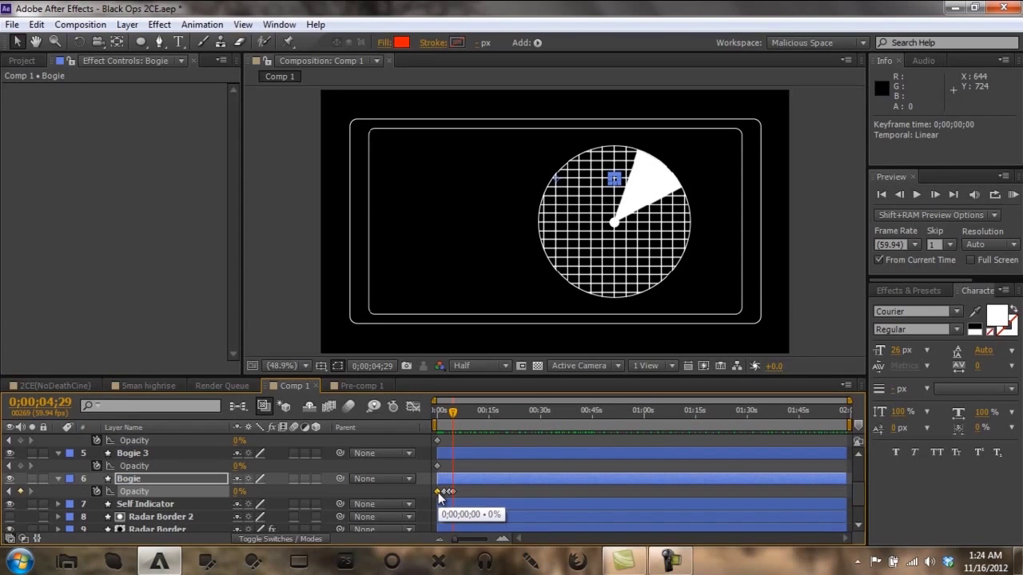
key("Delete")
left_click(345, 492)
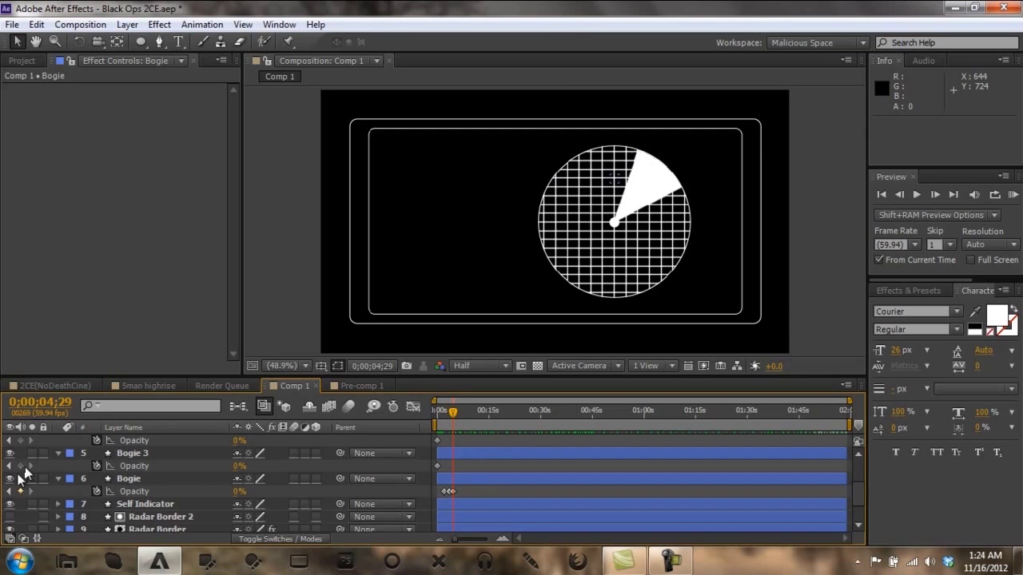
Add a 0% opacity keyframe to the Bogie 3 layer at 0;00;04;21, while the wipe covers its dot.
left_click(139, 454)
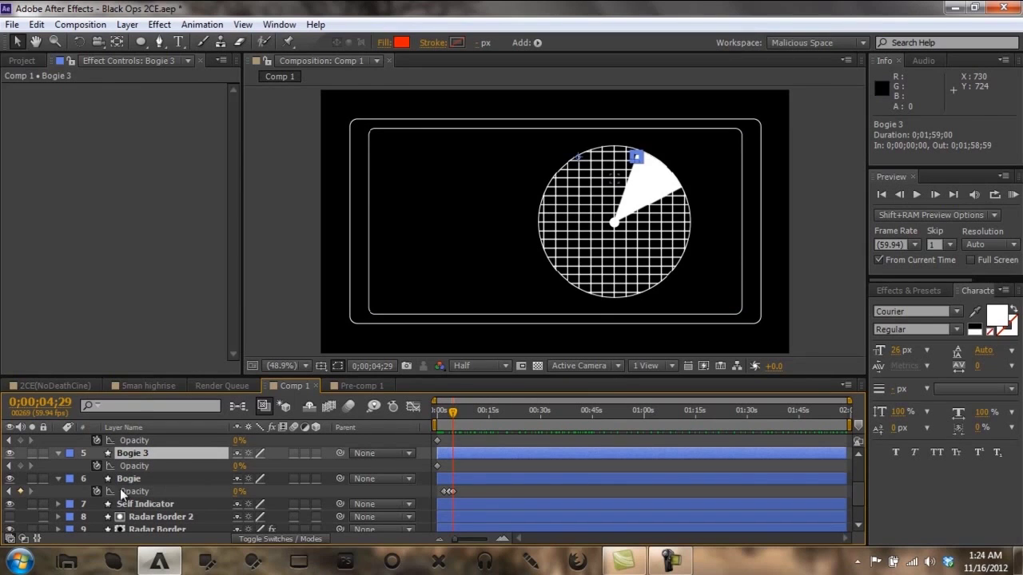
left_click_drag(453, 416, 451, 416)
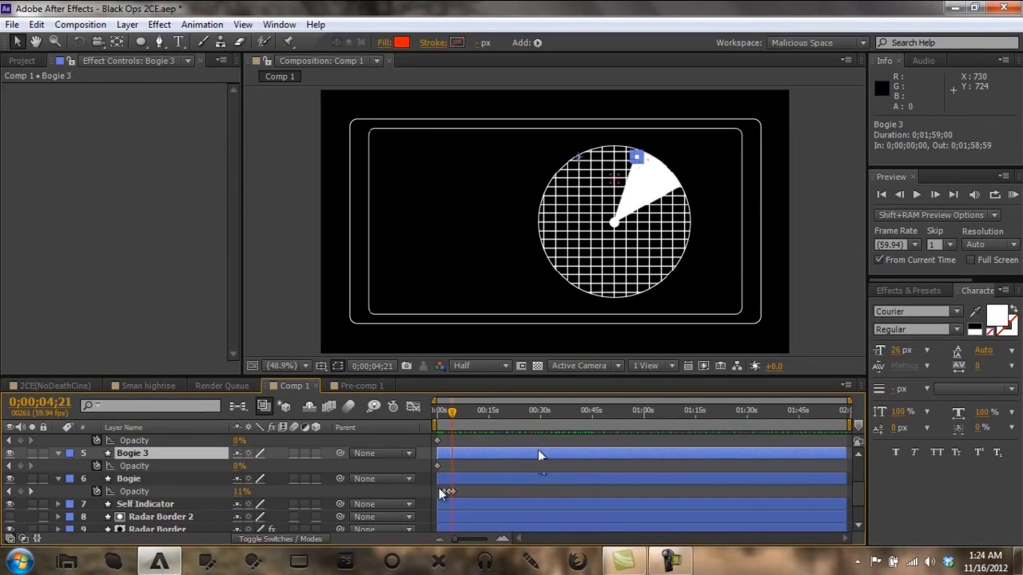
left_click(413, 492)
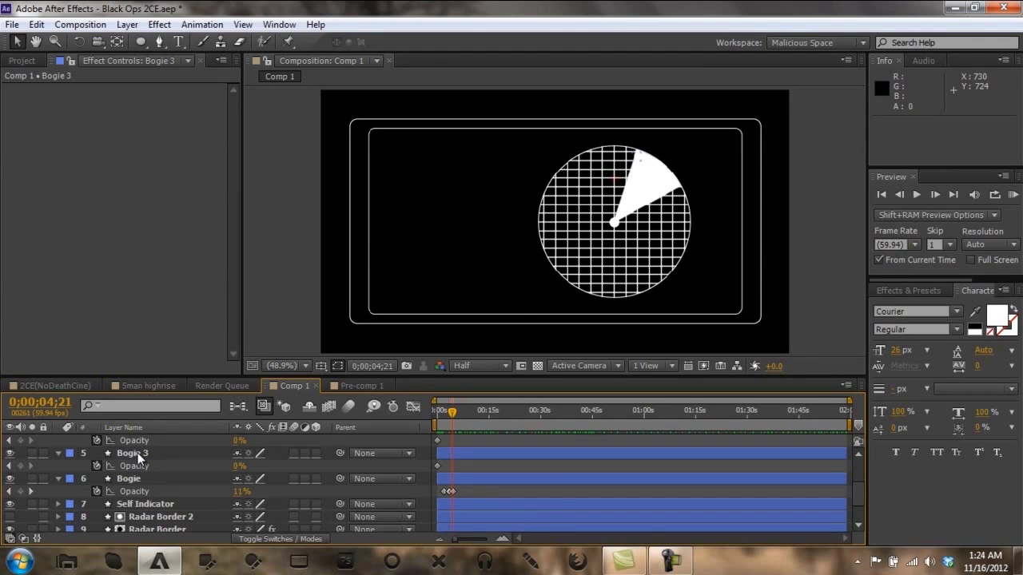
left_click(20, 466)
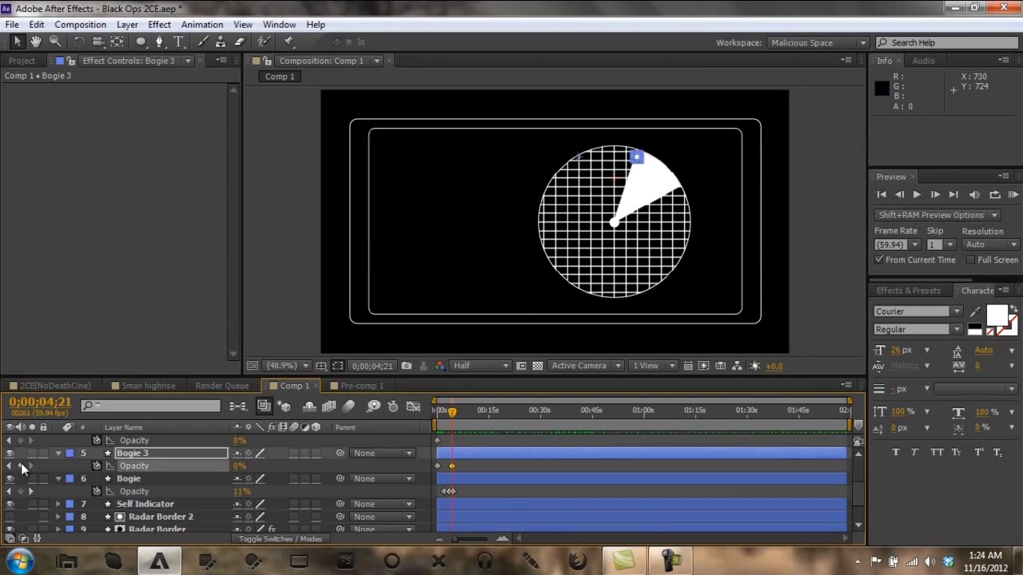
Raise the Bogie 3 layer's opacity at 0;00;05;13 so its dot shows behind the wipe.
left_click_drag(451, 412, 455, 413)
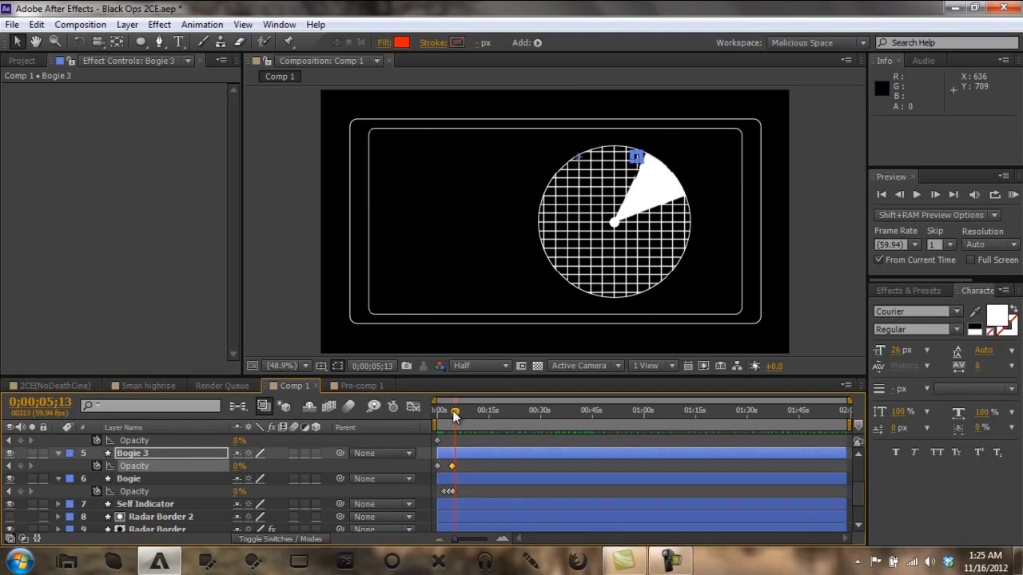
left_click(235, 467)
key("Return")
Set the Bogie 3 layer's opacity back to 0% at 0;00;06;13.
key("space")
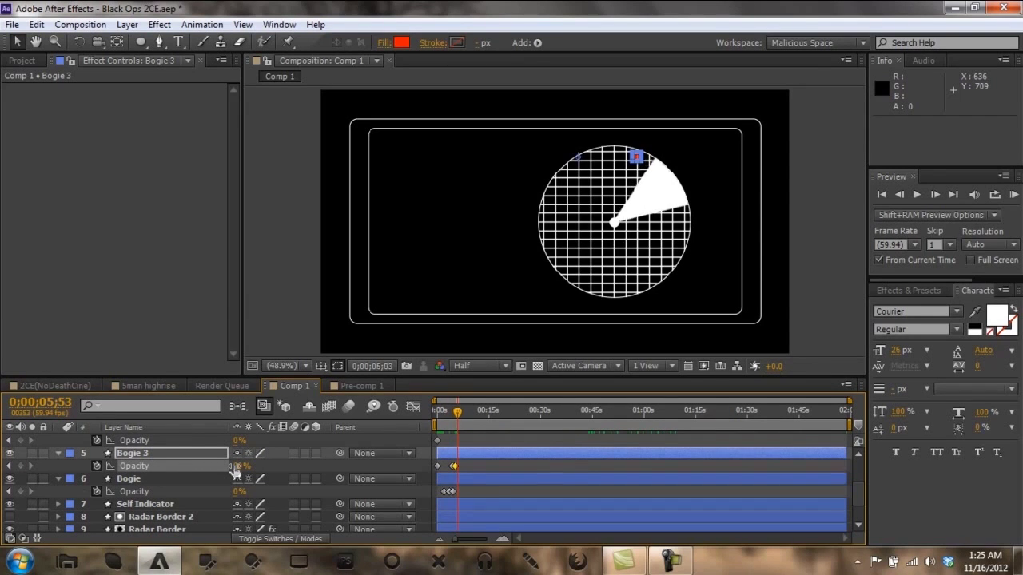
left_click(238, 467)
type("0")
key("Return")
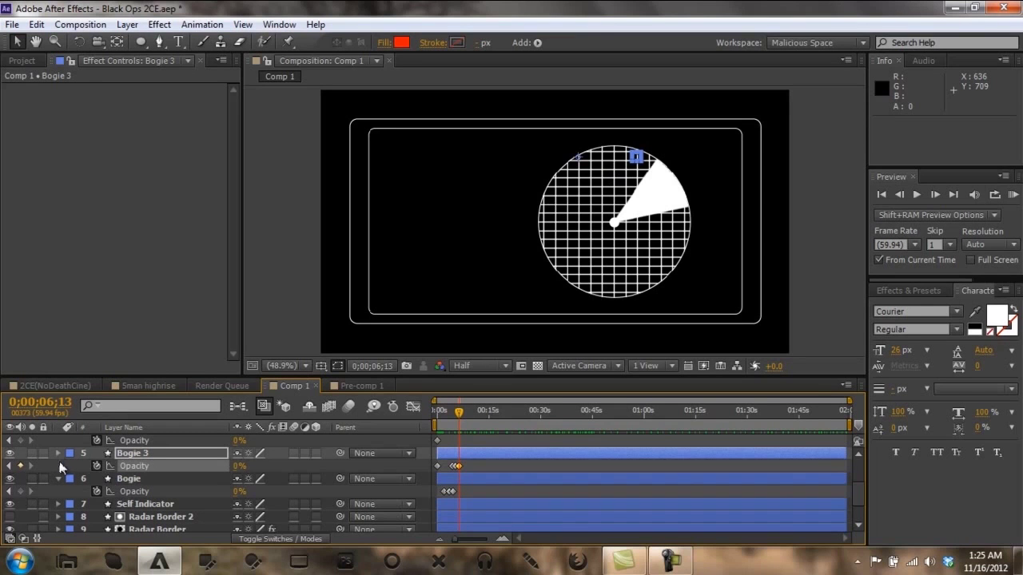
Collapse the expanded opacity properties of all the Bogie layers.
left_click(57, 453)
left_click(58, 466)
scroll(99, 490, "up", 1)
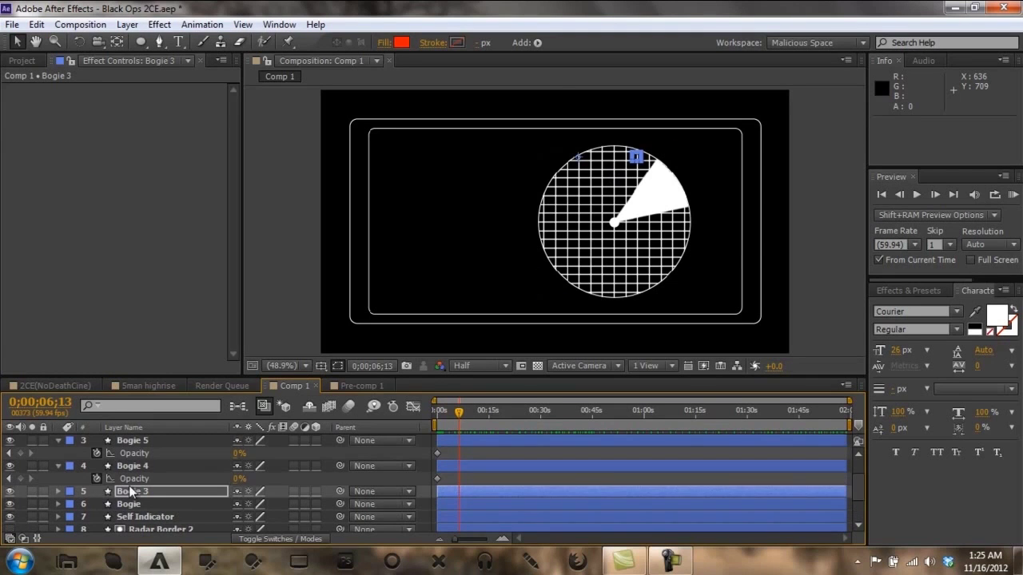
left_click(59, 466)
left_click(58, 442)
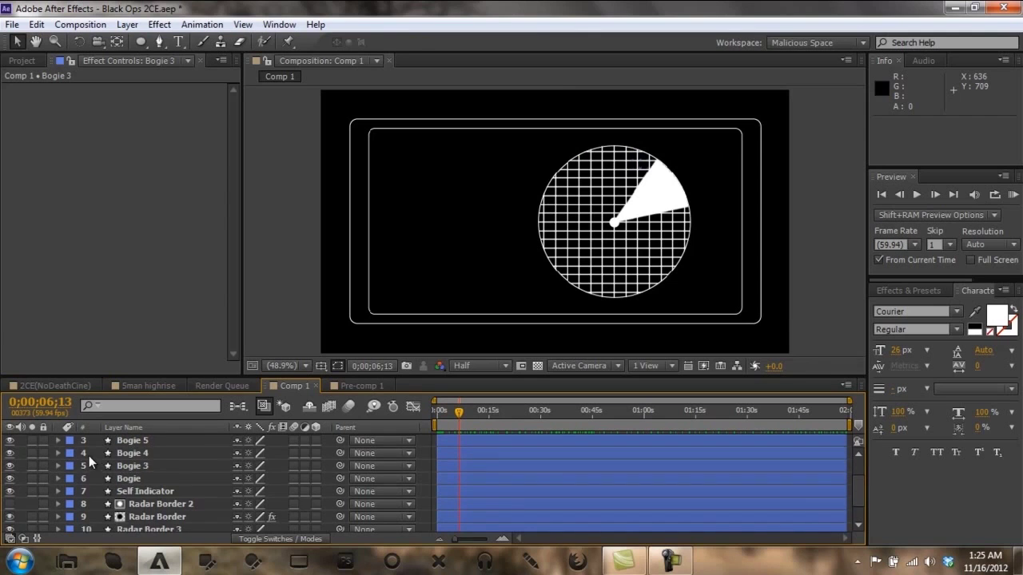
scroll(77, 453, "up", 1)
left_click(58, 453)
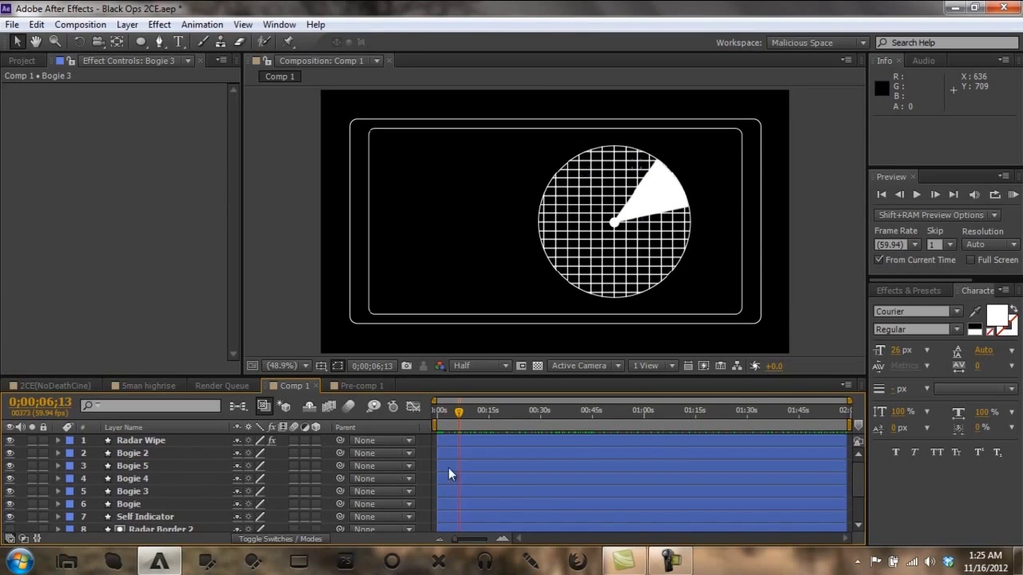
left_click(663, 562)
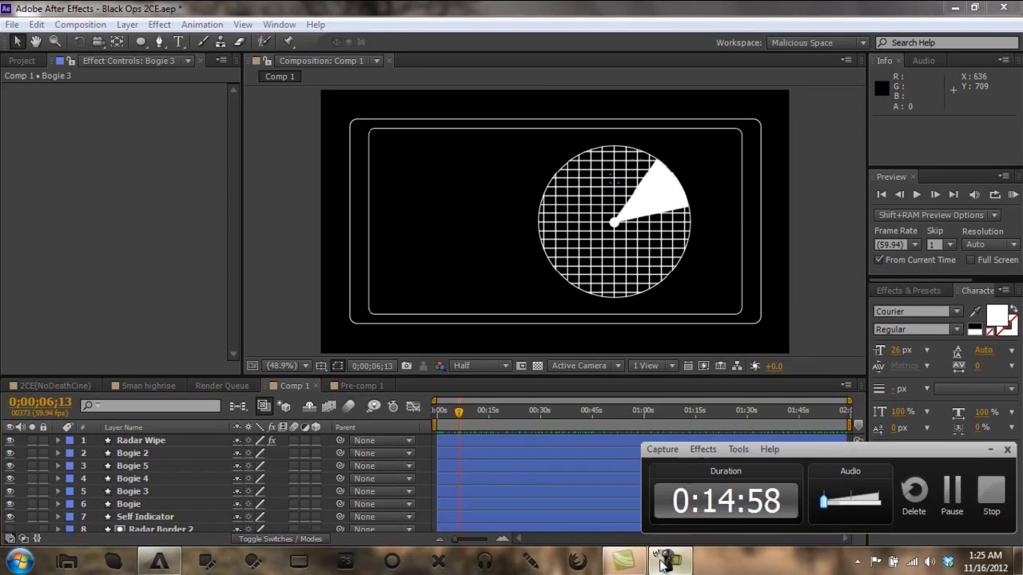
left_click(959, 500)
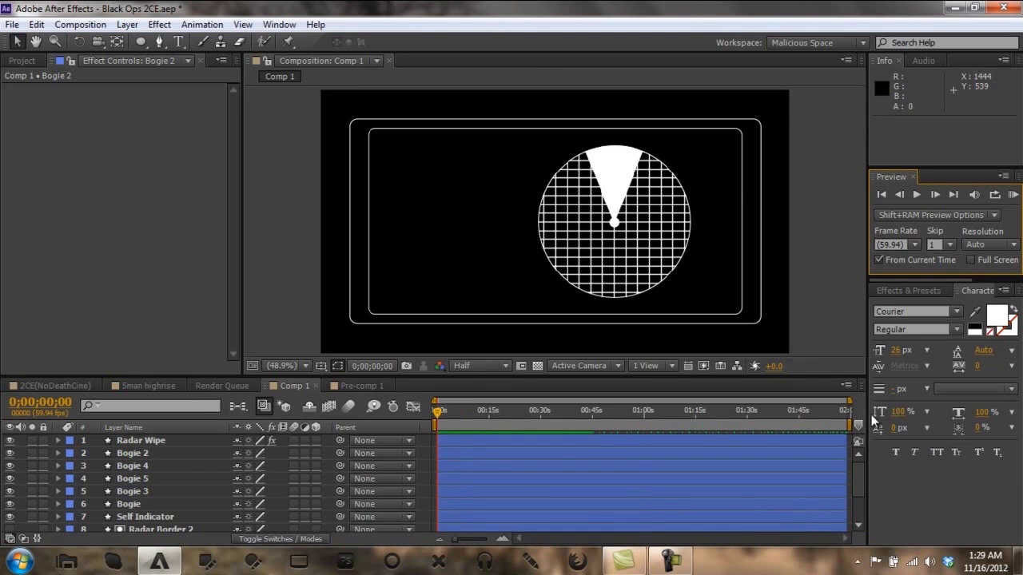
Copy the original Bogie layer's three opacity keyframes and paste them at 0;00;41;45, as the wipe covers its dot again.
left_click_drag(439, 412, 572, 414)
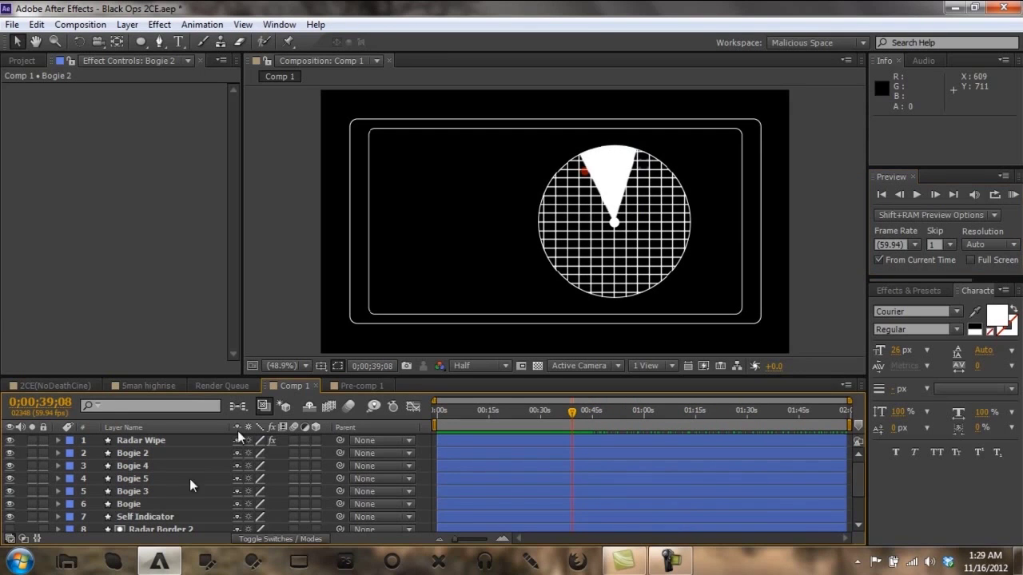
left_click(139, 503)
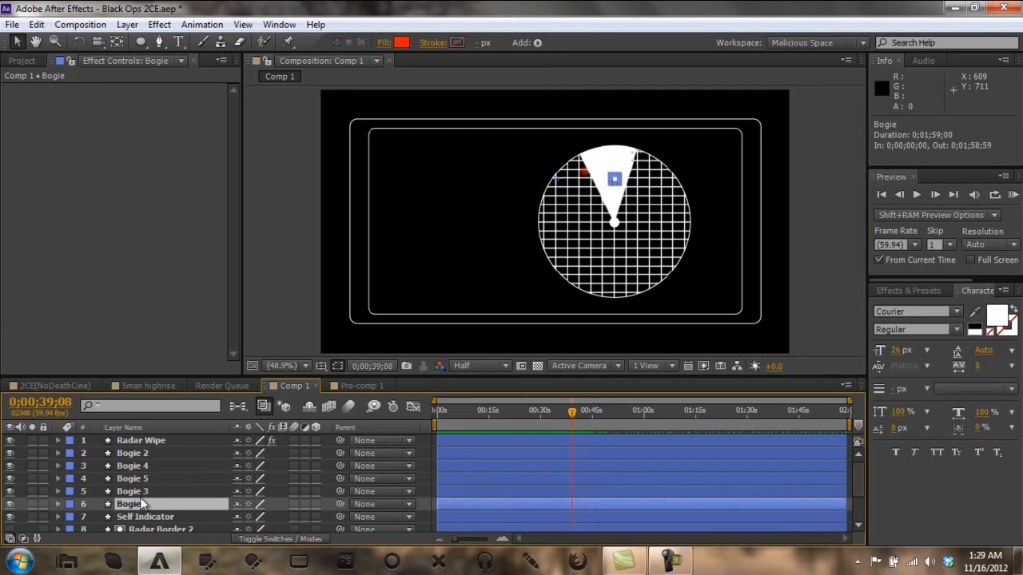
key("t")
left_click_drag(571, 410, 580, 415)
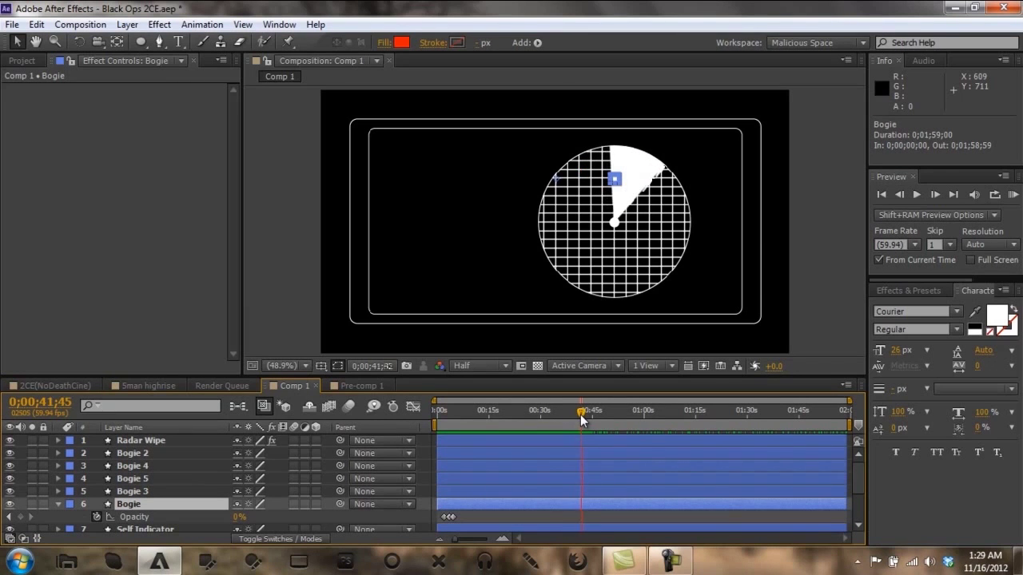
left_click(134, 518)
key("ctrl+c")
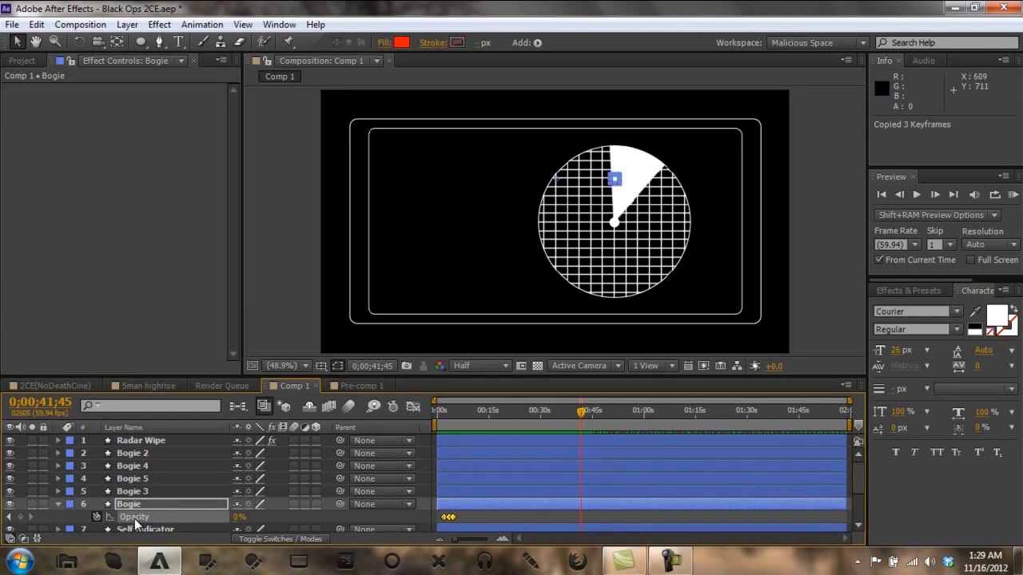
key("ctrl+v")
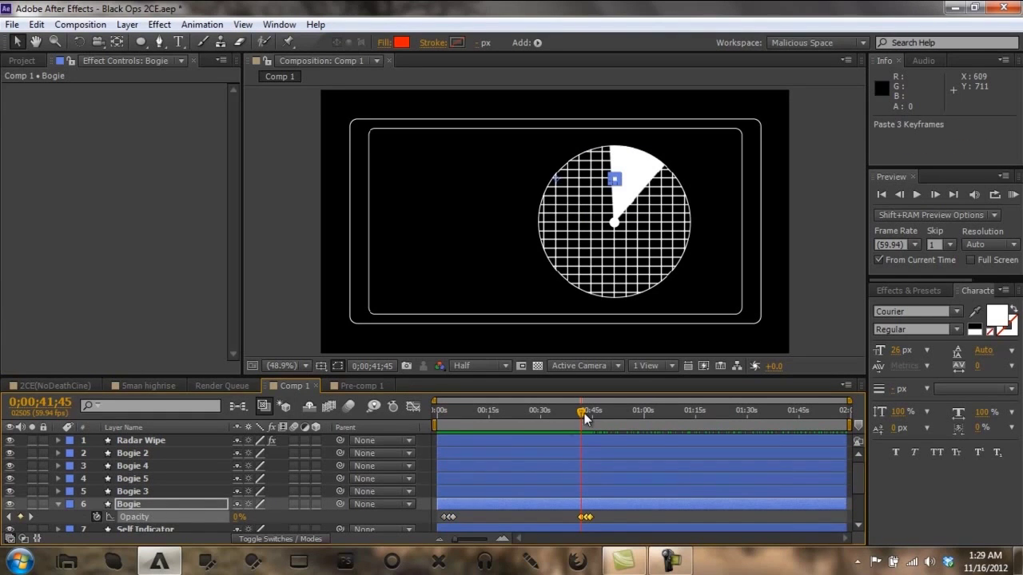
Paste the same opacity keyframes on the original Bogie layer at 0;01;21;23 for the third wipe pass and collapse the layer.
left_click_drag(584, 412, 718, 442)
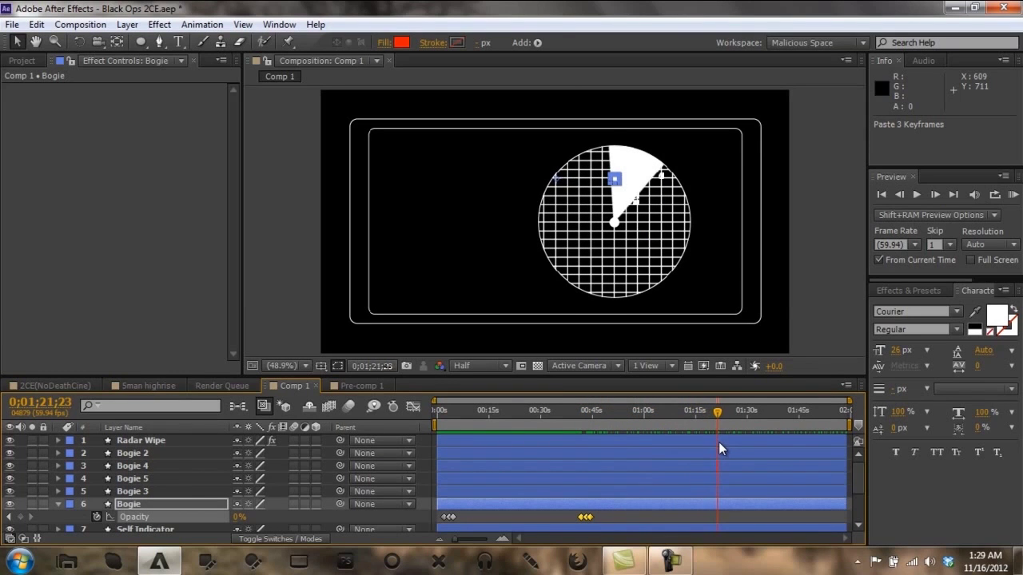
key("ctrl+v")
left_click(724, 411)
left_click_drag(724, 411, 855, 438)
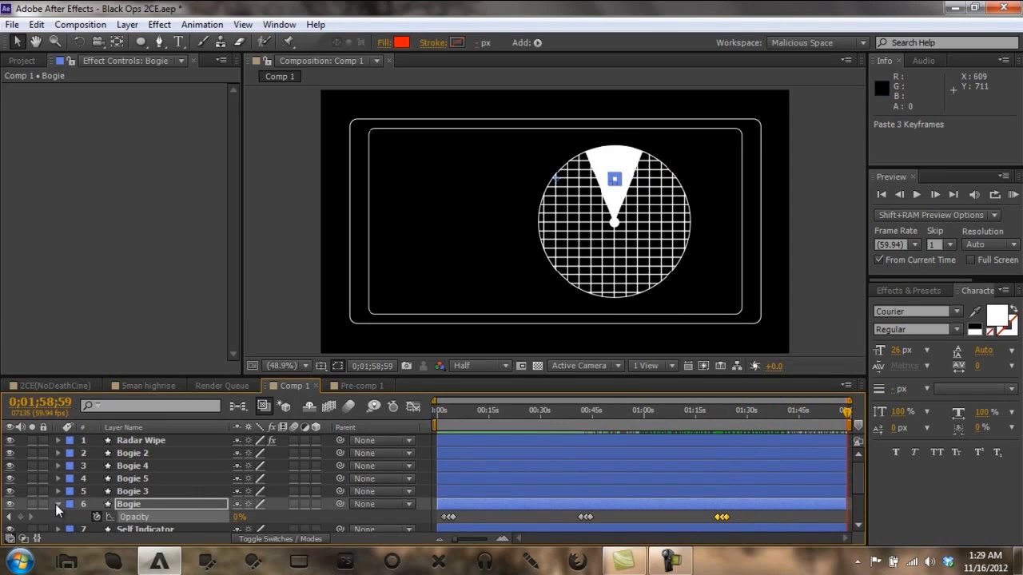
left_click(57, 504)
Deselect all layers and scrub through the whole composition to review the bogie dots fading with the wipe.
left_click(124, 491)
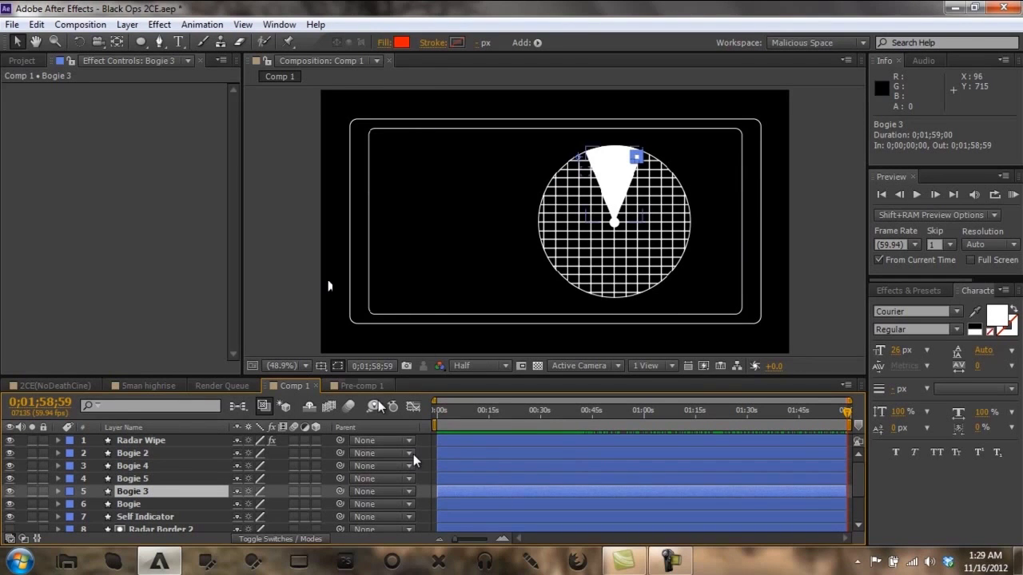
key("F2")
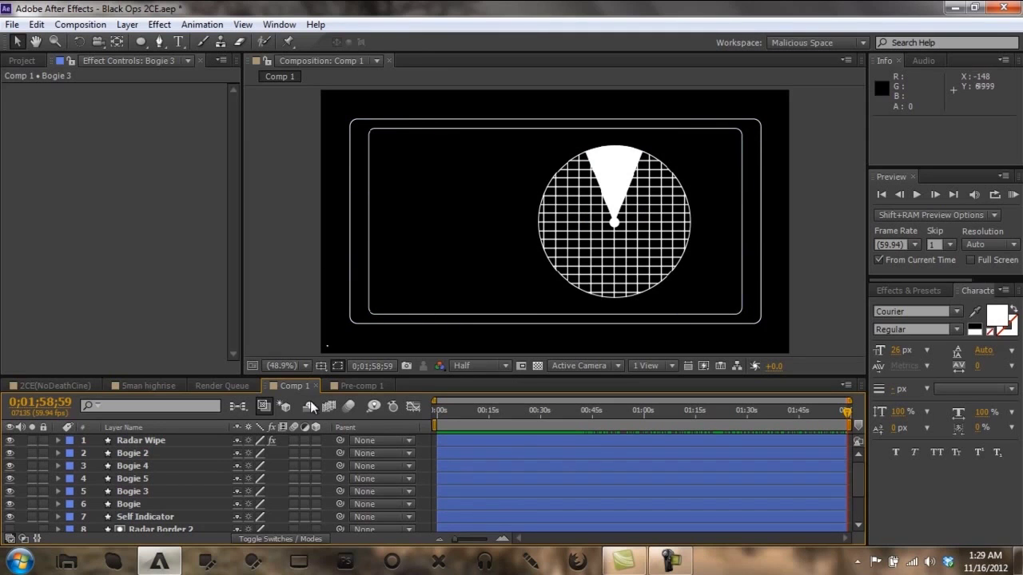
left_click_drag(437, 416, 854, 447)
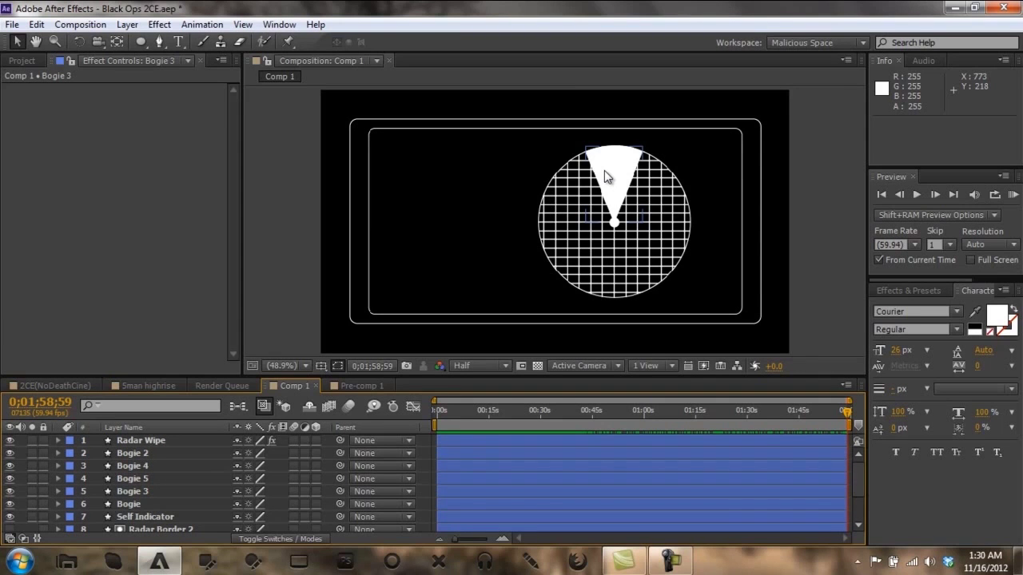
Examine the 2CE(NoDeathCine) and 5man highrise compositions, scrubbing the Twixtor-slowed footage up to 0;00;11;50.
left_click(63, 385)
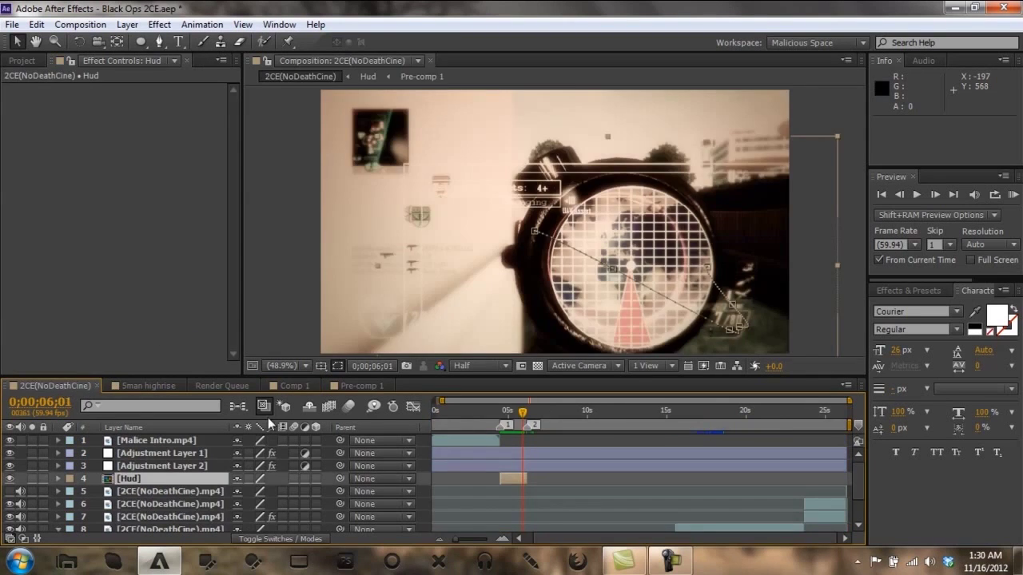
left_click(148, 383)
left_click_drag(476, 411, 515, 429)
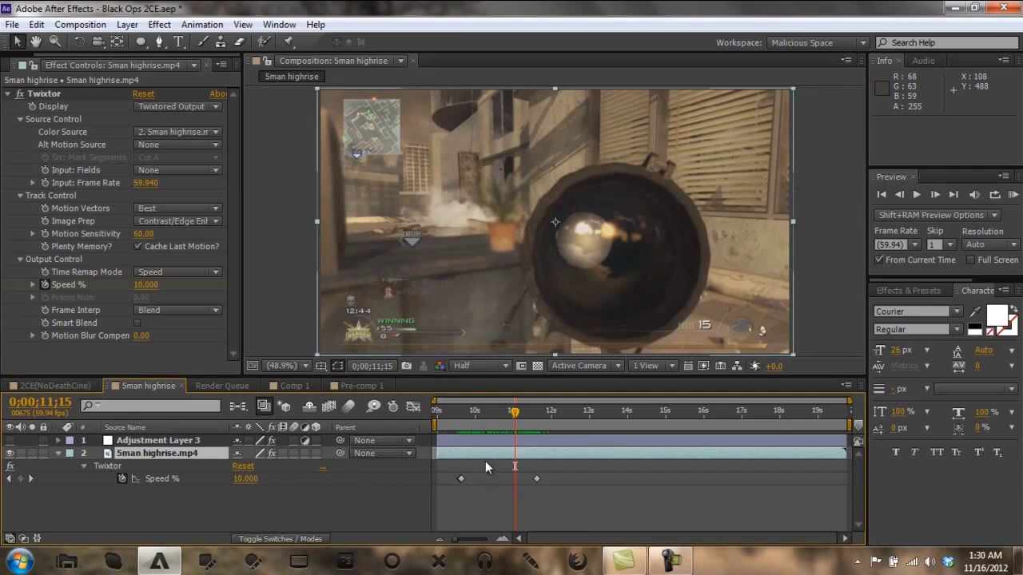
left_click_drag(459, 427, 537, 512)
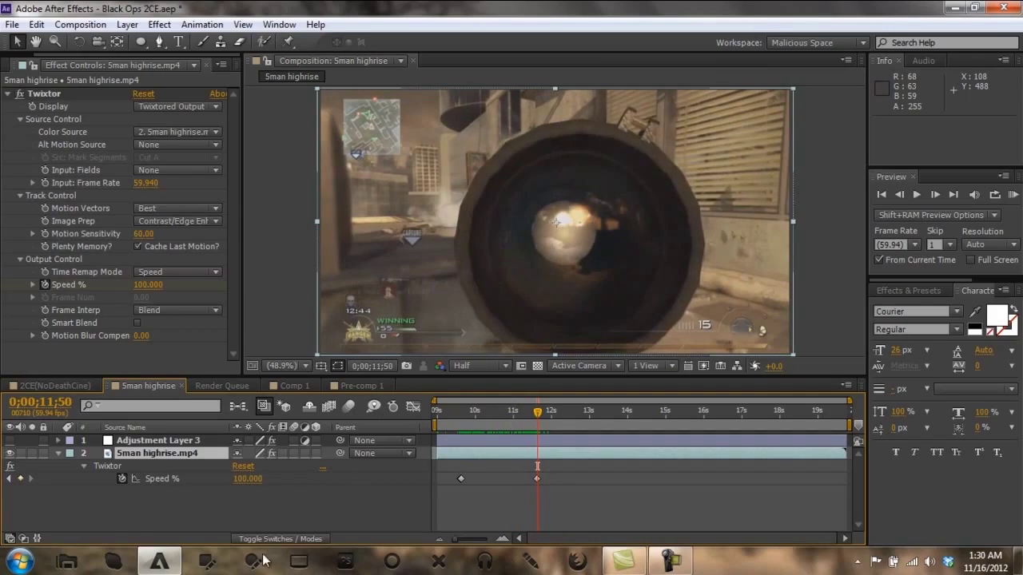
left_click(169, 572)
left_click(168, 570)
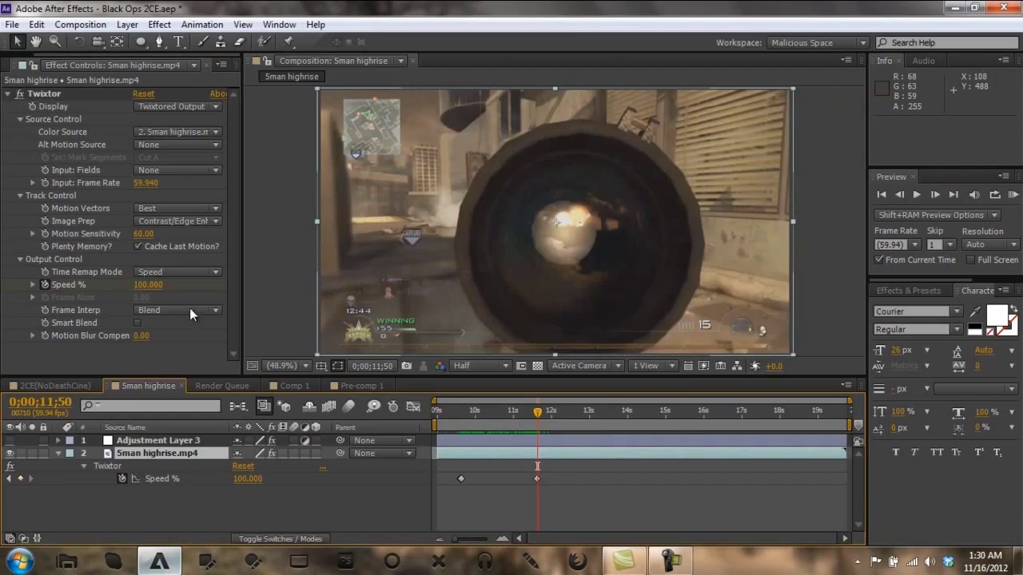
Return to Comp 1 and check its entry in the project's Tutorial folder without changing it.
left_click(270, 386)
left_click(272, 388)
left_click(24, 62)
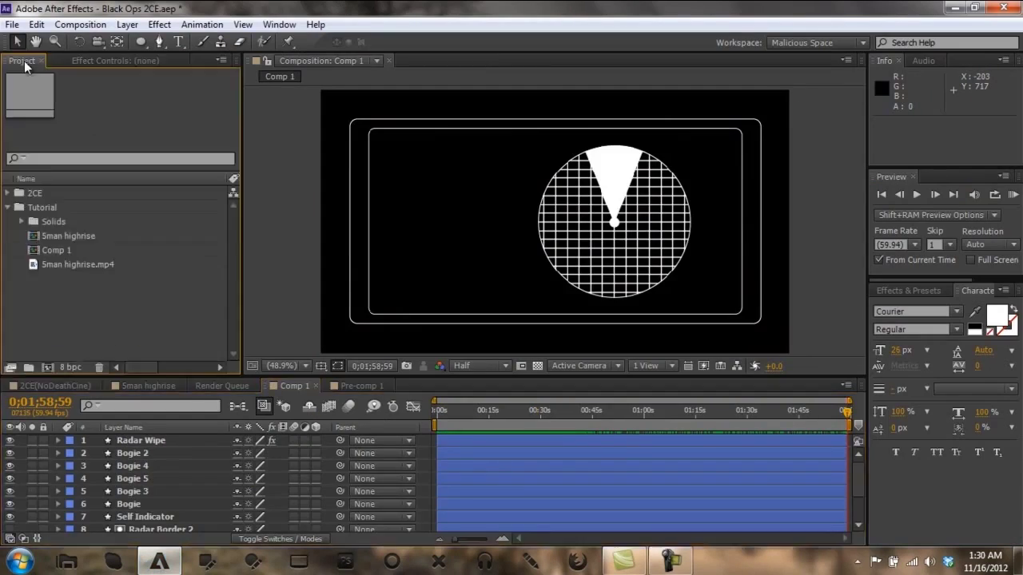
right_click(46, 252)
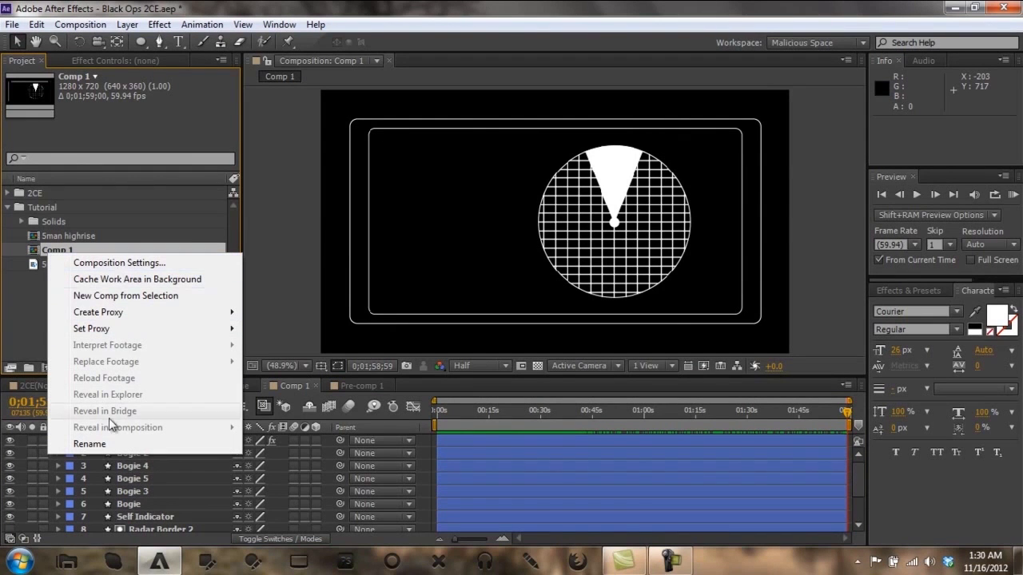
left_click(166, 520)
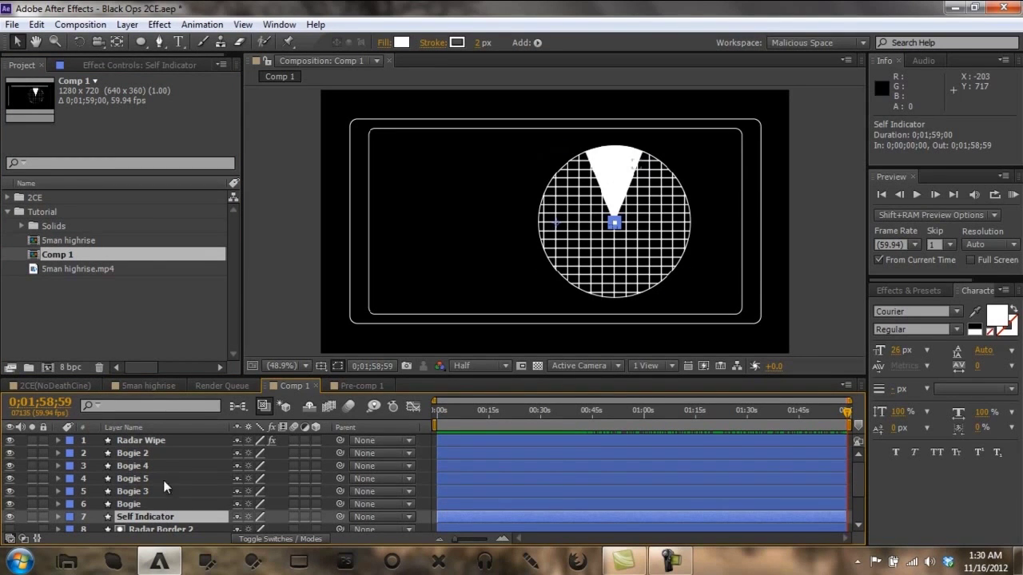
Show the Radar Wipe layer's rotation keyframes and return the current time to the start of the composition.
left_click(148, 444)
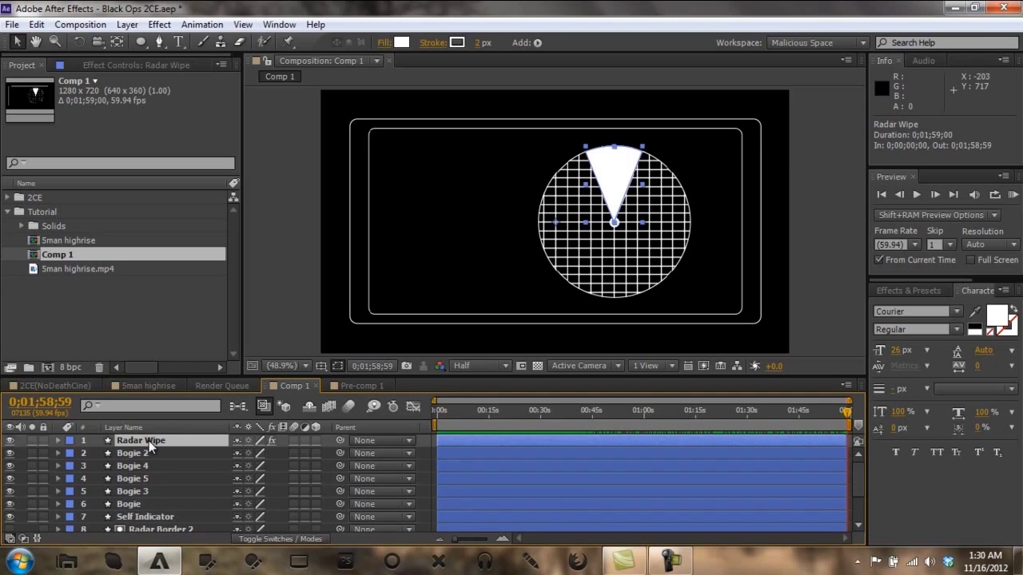
key("r")
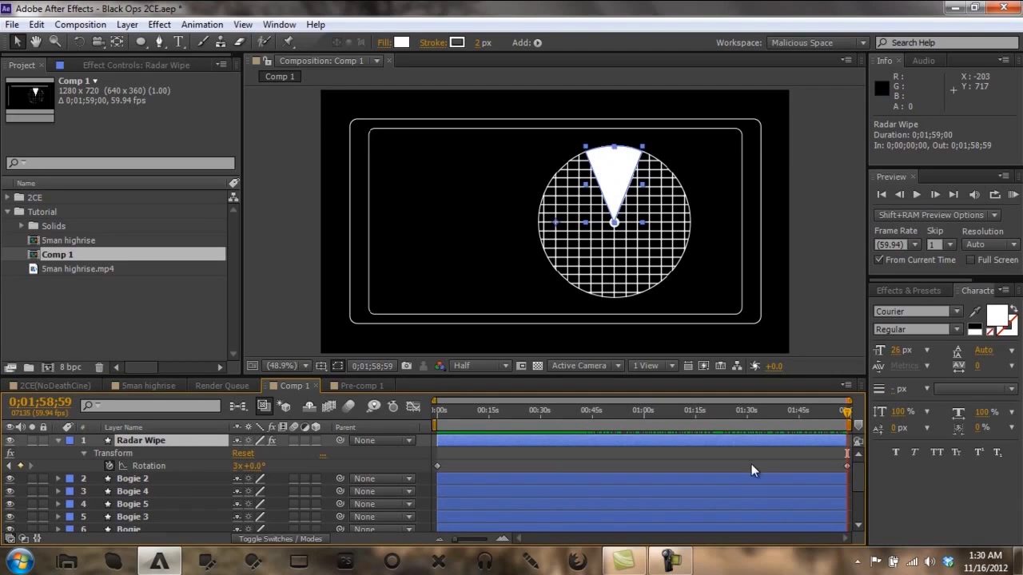
left_click(457, 410)
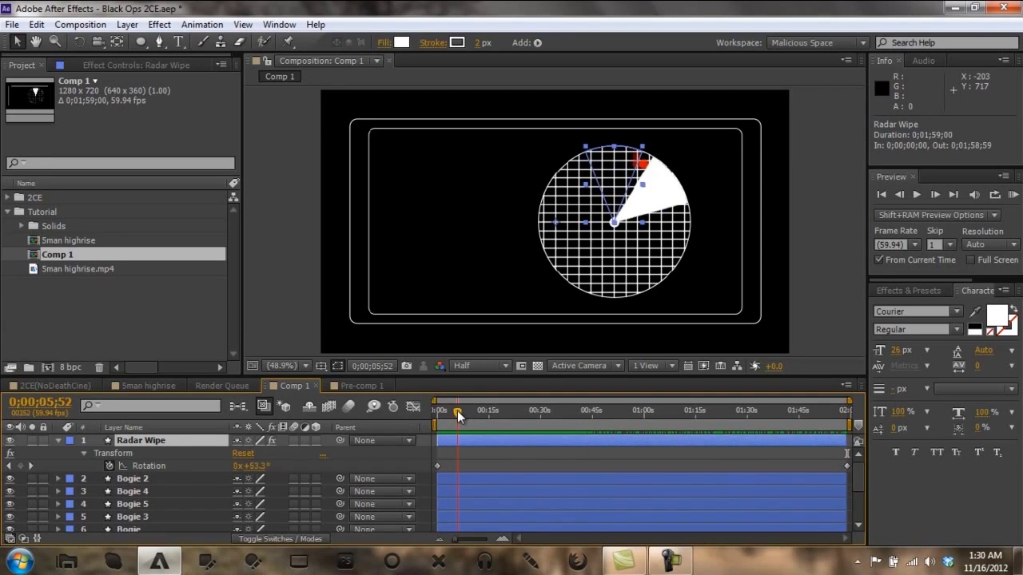
left_click_drag(457, 411, 421, 407)
Move the current time to 0;00;01;59.
left_click(70, 403)
left_click(62, 402)
type("1")
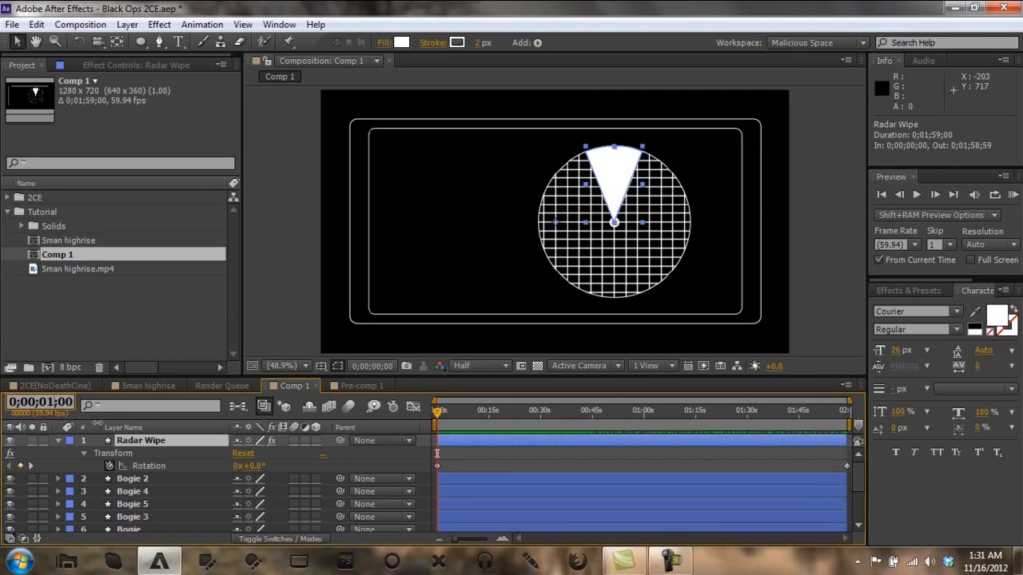
key("BackSpace")
key("BackSpace")
key("Return")
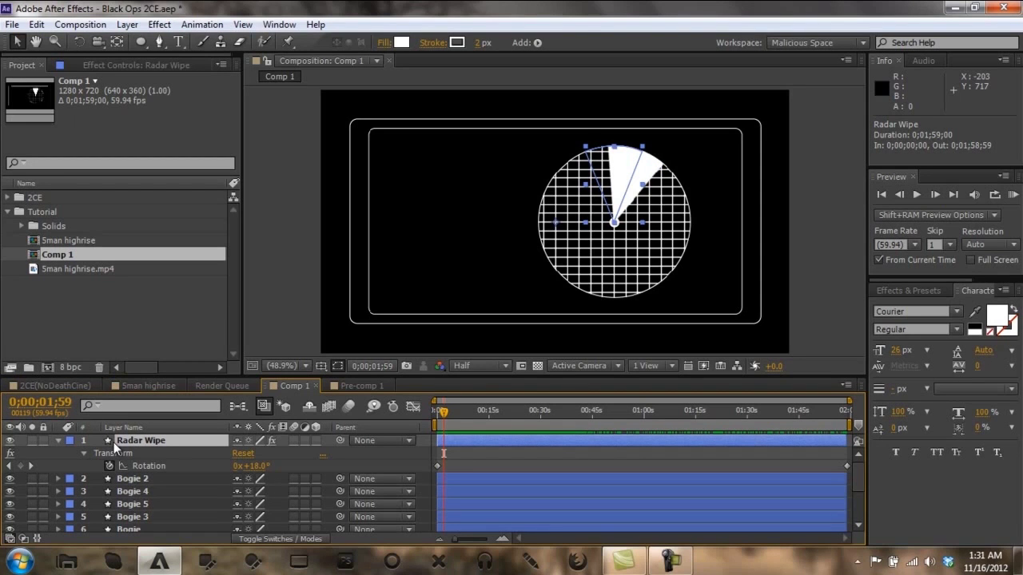
Set the current time to 0;00;02;59.
left_click(40, 402)
key("Return")
type("259")
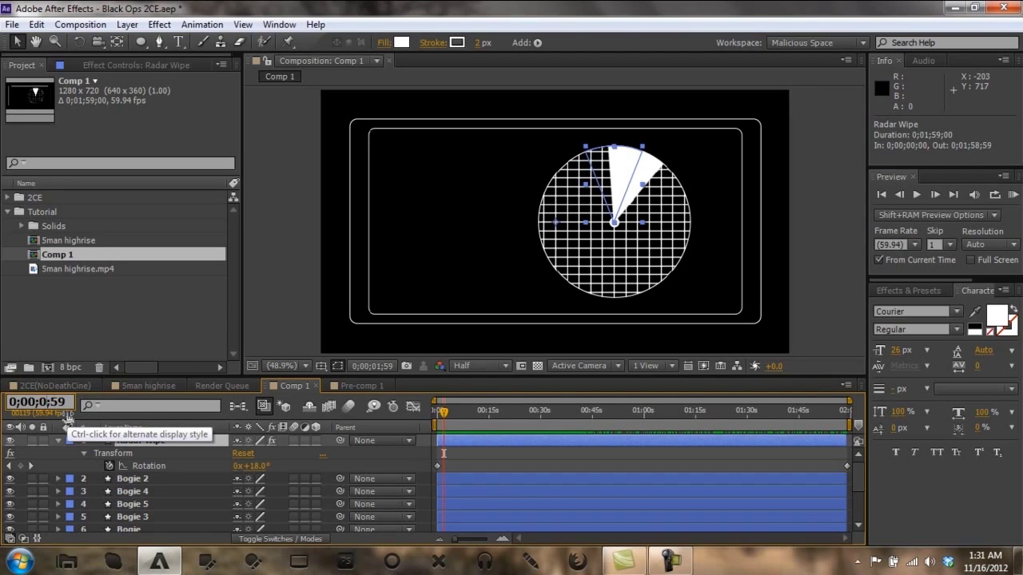
key("Return")
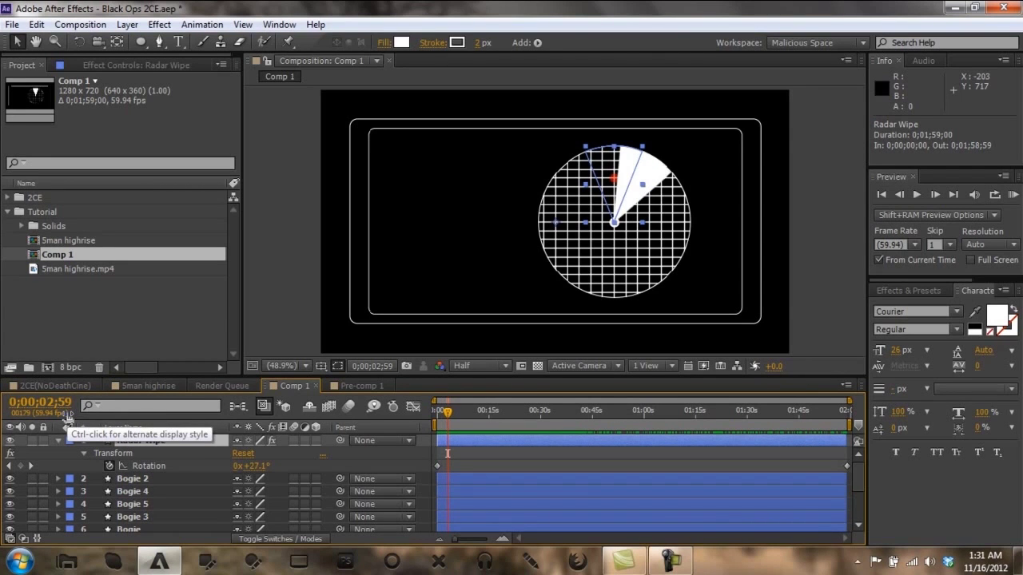
left_click(53, 403)
type("159")
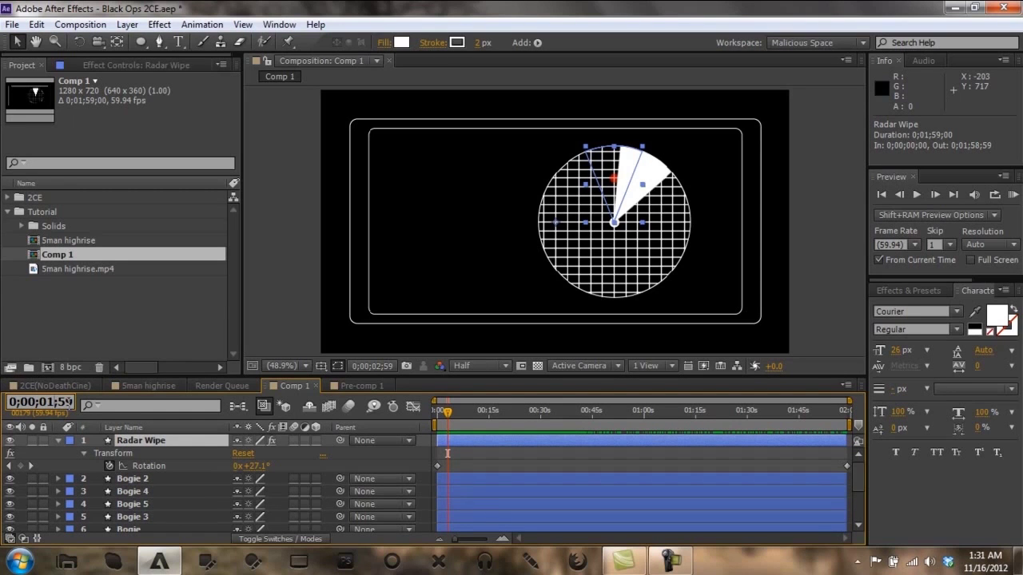
key("BackSpace")
key("Escape")
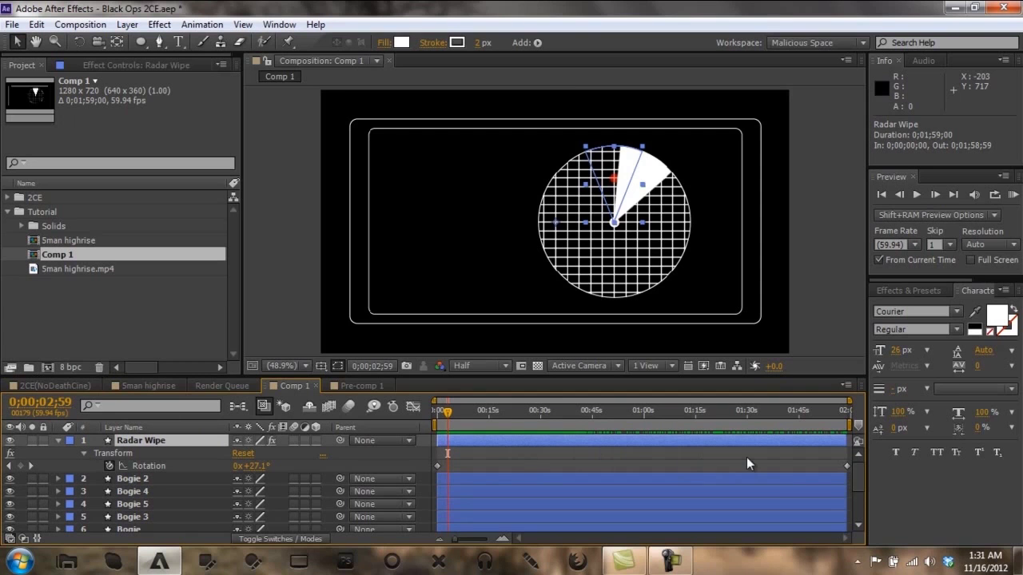
Move the Radar Wipe's ending rotation keyframe to the current time, then deselect it.
left_click_drag(845, 465, 456, 467)
left_click(481, 462)
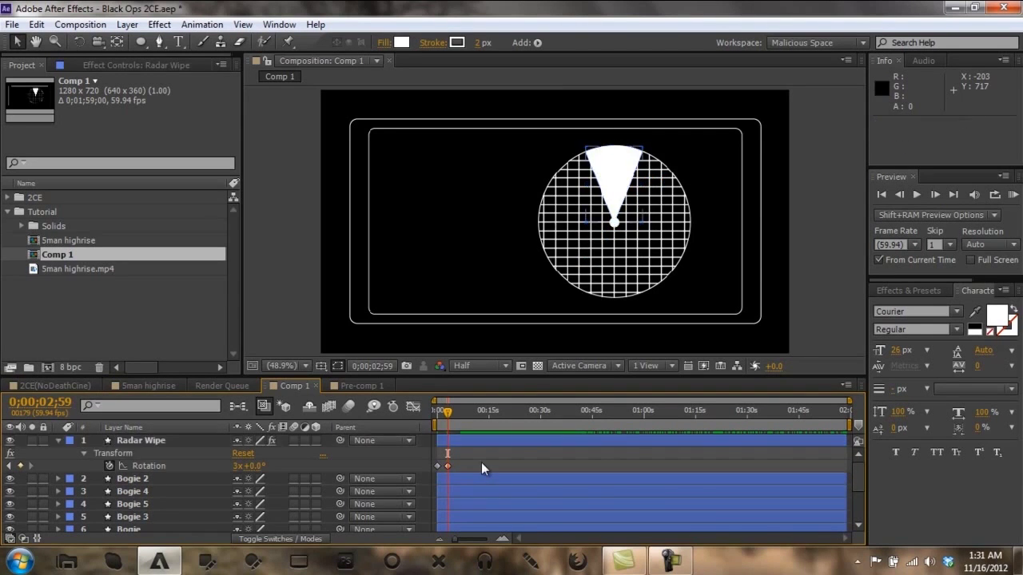
left_click(162, 453)
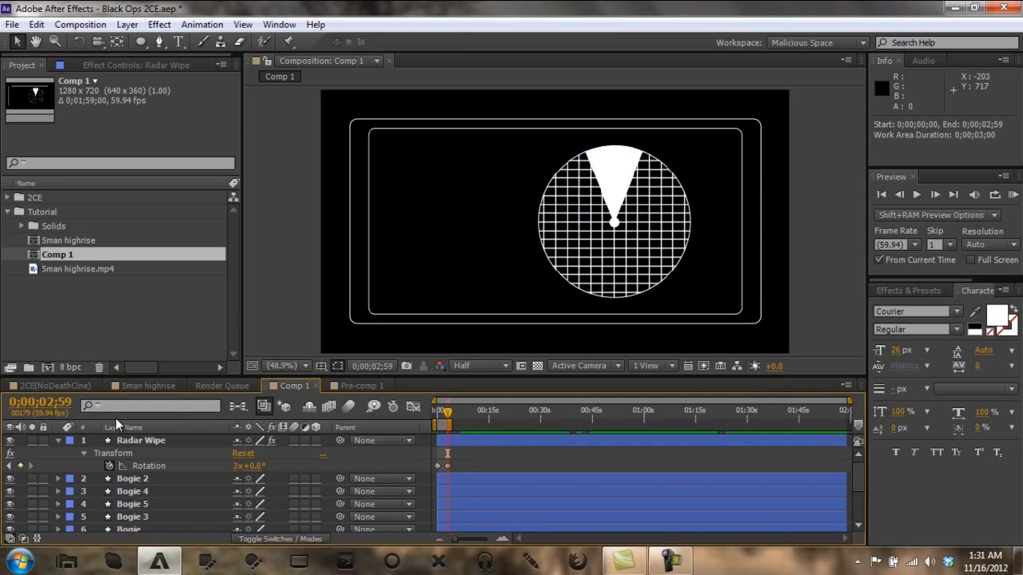
Trim the composition to a work area ending at the current time and collapse the Radar Wipe layer.
right_click(140, 442)
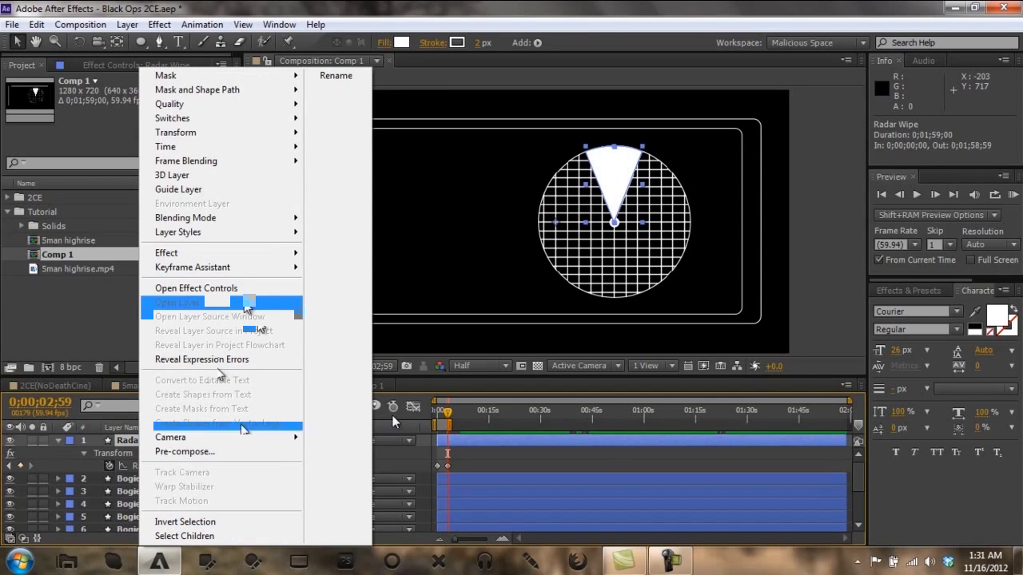
right_click(445, 429)
left_click(511, 467)
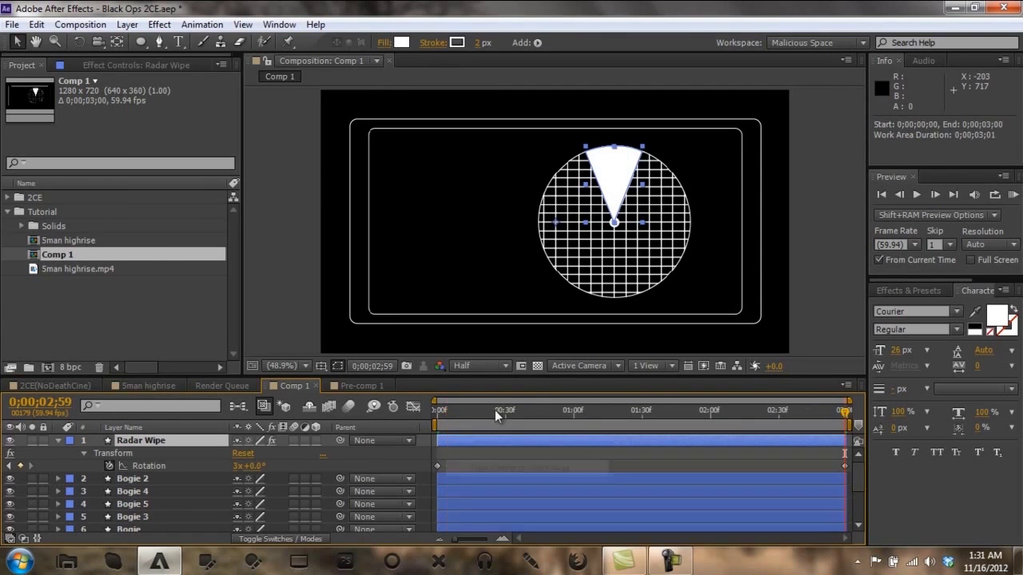
left_click(58, 441)
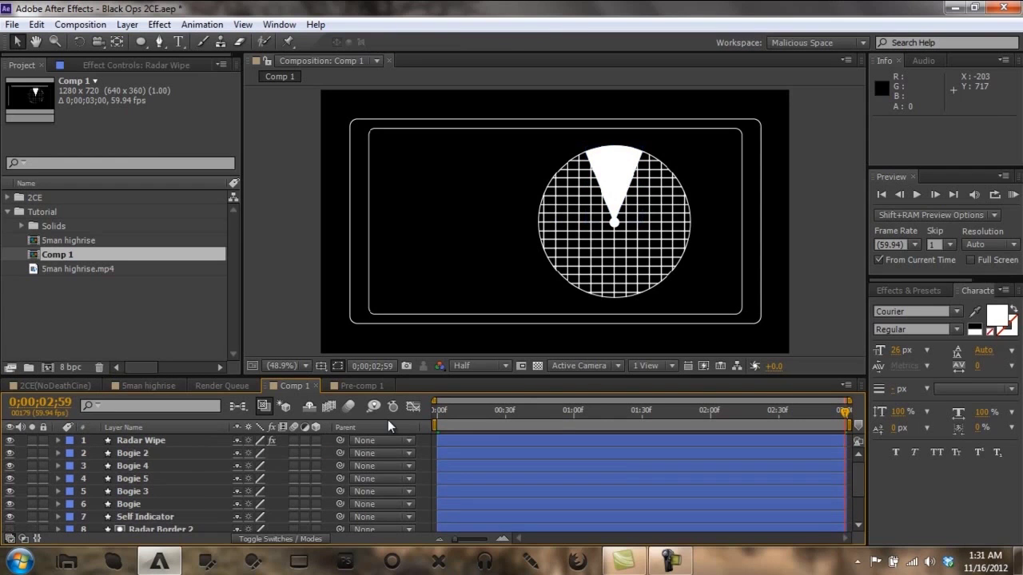
Preview the faster radar wipe across the whole shortened composition and return to the first frame.
left_click_drag(438, 410, 865, 424)
key("space")
key("space")
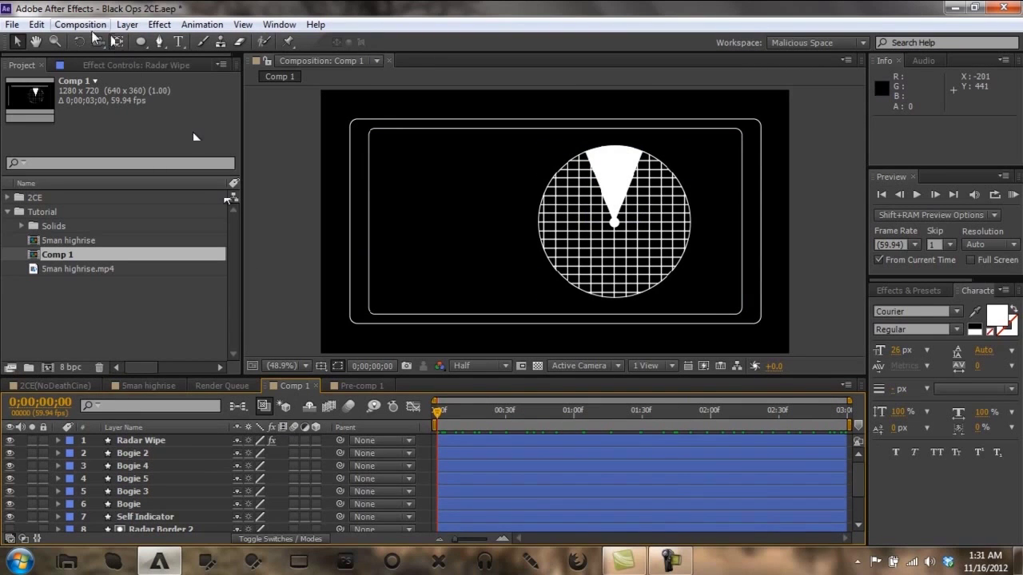
Draw a long, thin rounded rectangle in the inner frame's upper-left corner, with no fill and a 2 px white stroke.
left_click(142, 43)
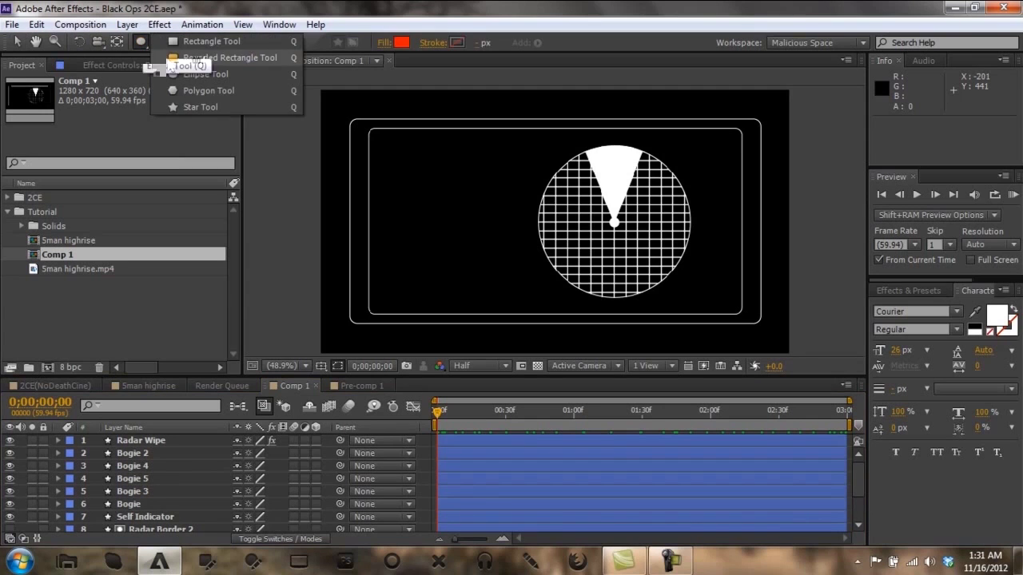
left_click(168, 59)
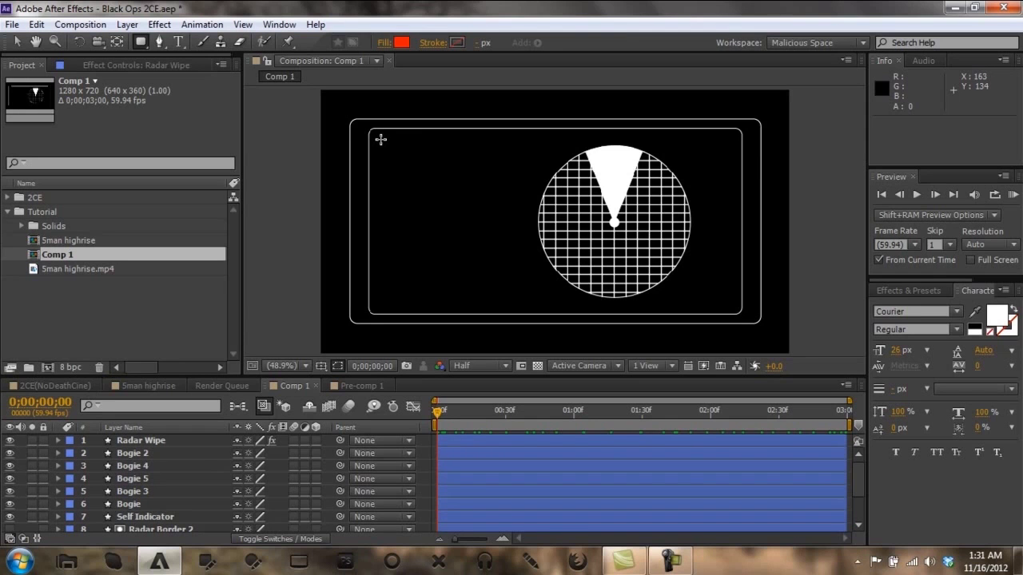
left_click_drag(379, 138, 557, 152)
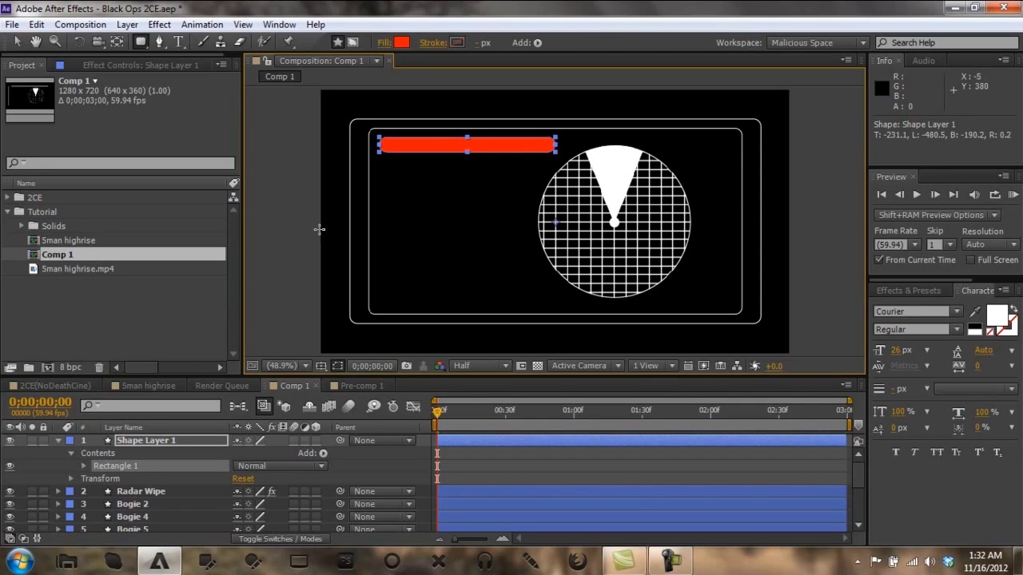
left_click(398, 43, "alt")
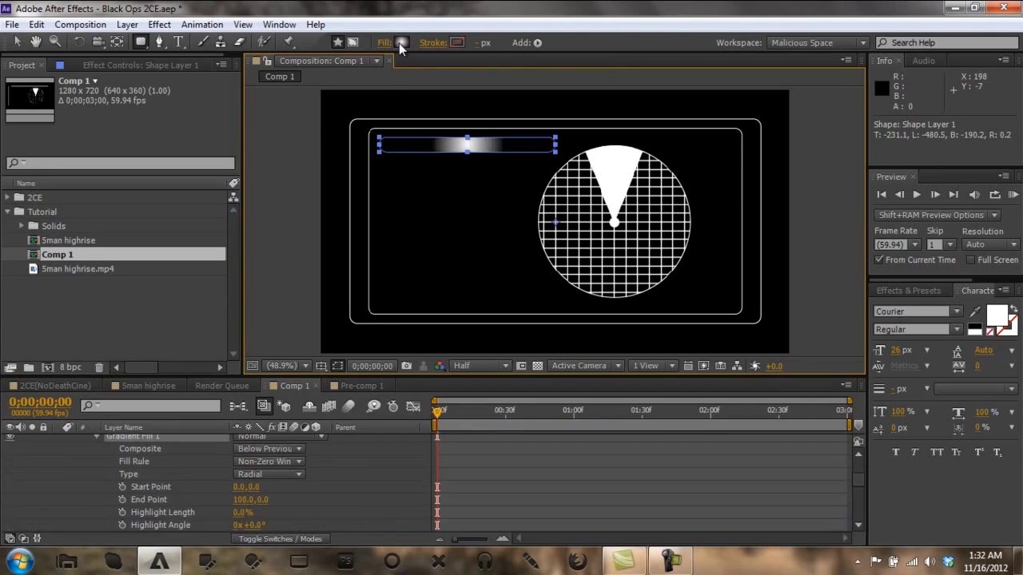
left_click(458, 45, "alt")
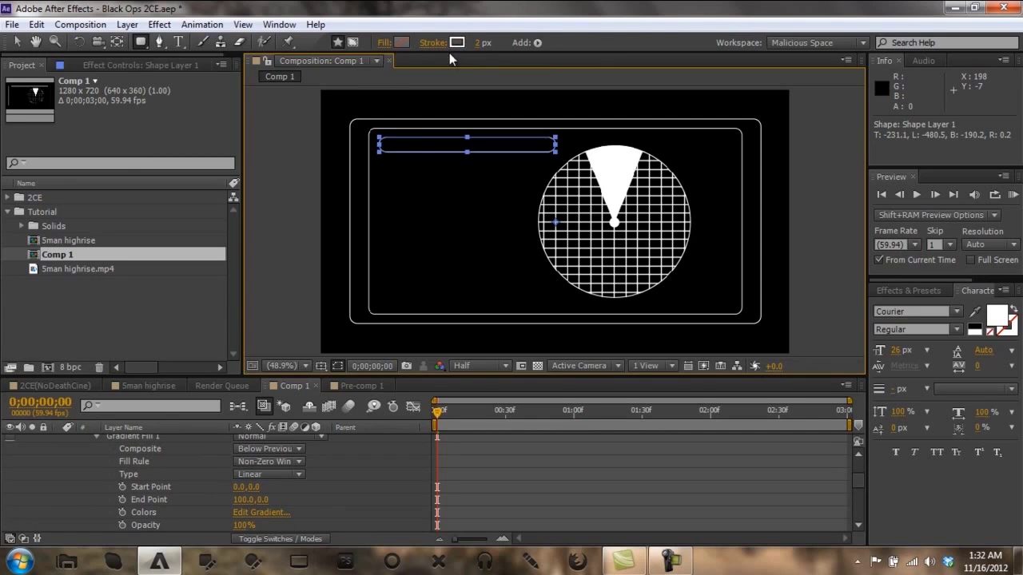
left_click(335, 475)
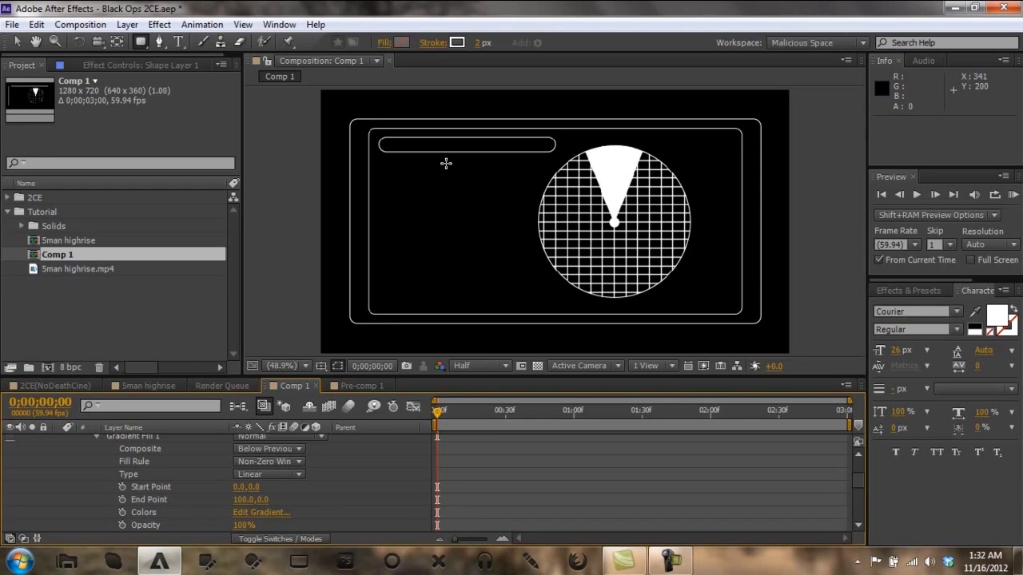
Draw a shorter rounded rectangle under the right half of the first bar and collapse both shape layers.
left_click_drag(446, 163, 552, 178)
left_click(398, 443)
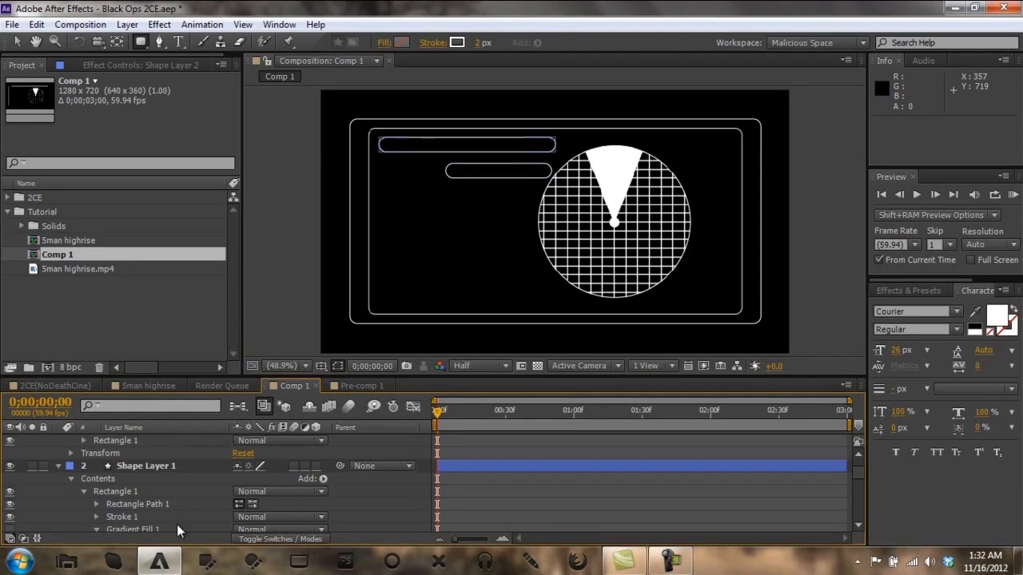
left_click(60, 464)
left_click(52, 440)
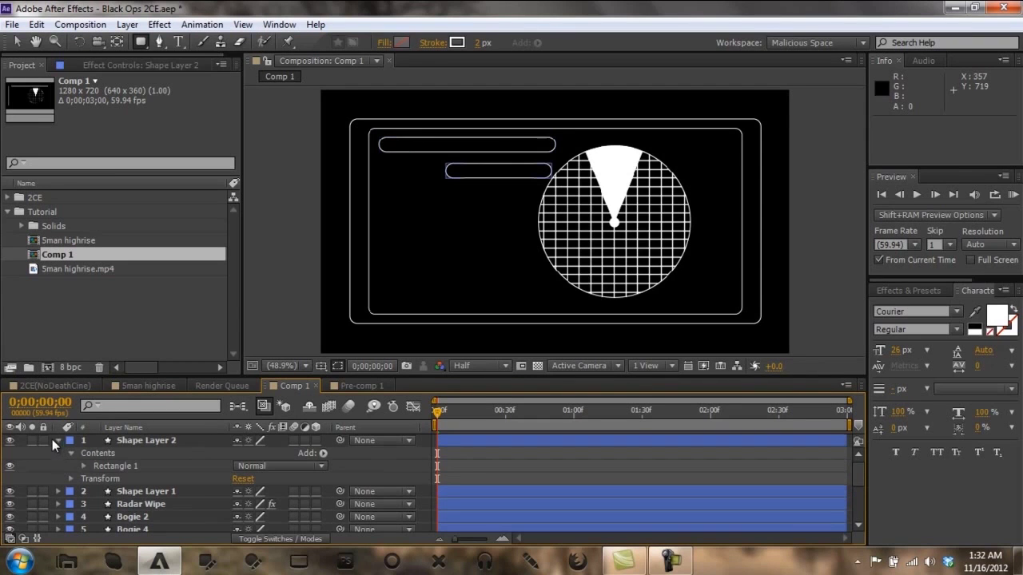
left_click(59, 440)
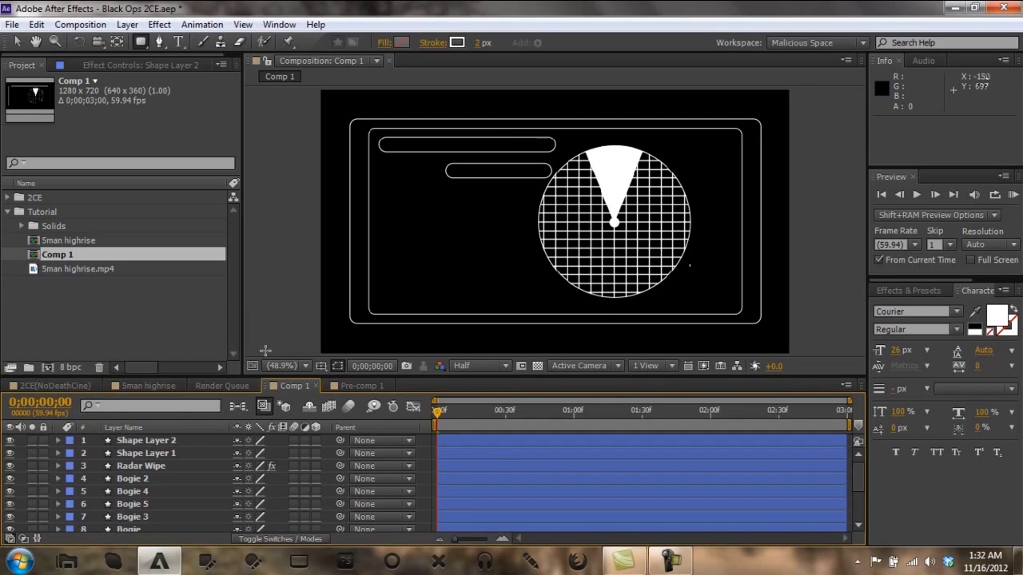
Look at the 5man highrise and 2CE(NoDeathCine) compositions as HUD references, returning to Comp 1.
left_click(142, 386)
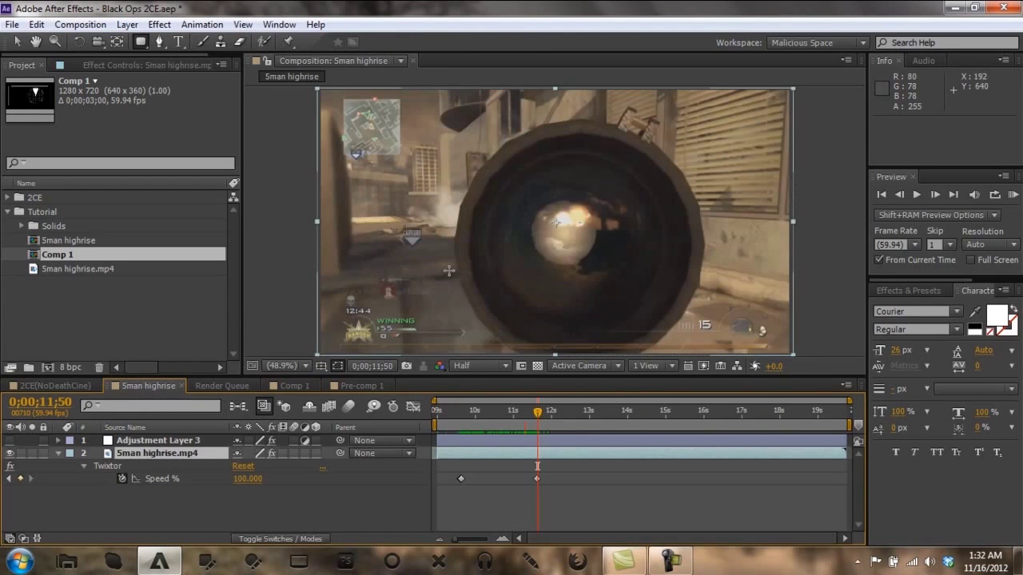
left_click(298, 390)
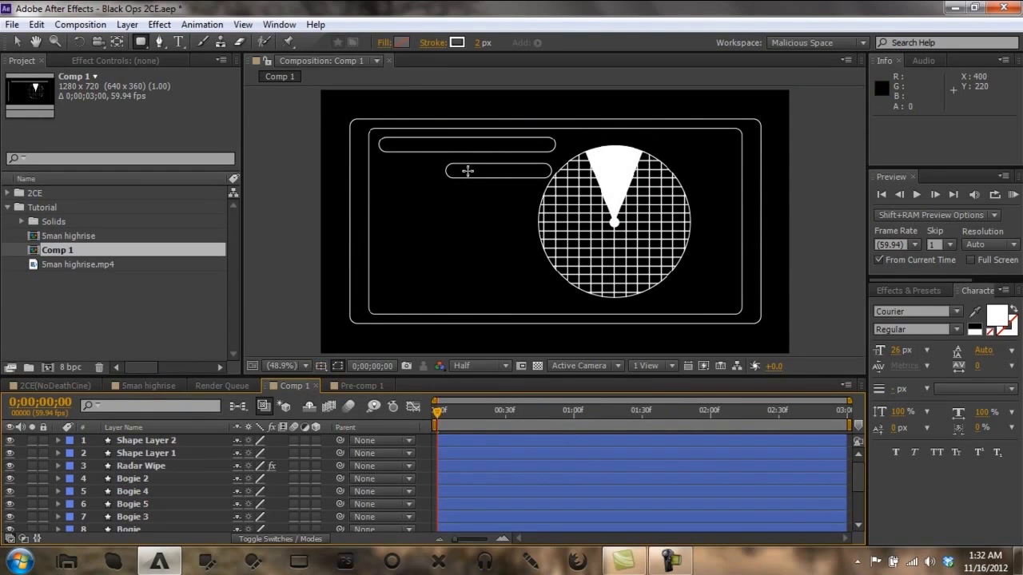
left_click(64, 385)
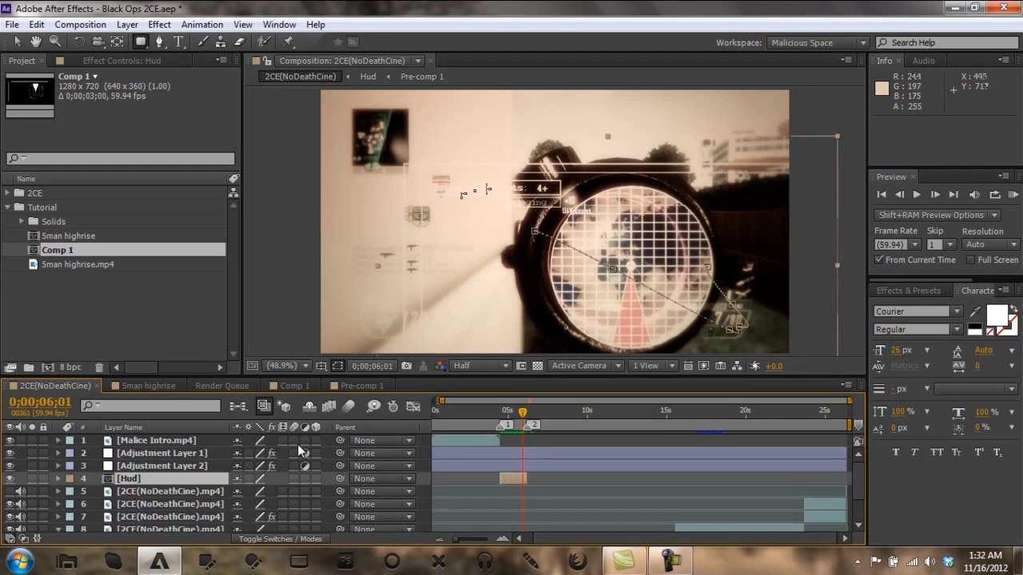
left_click(294, 386)
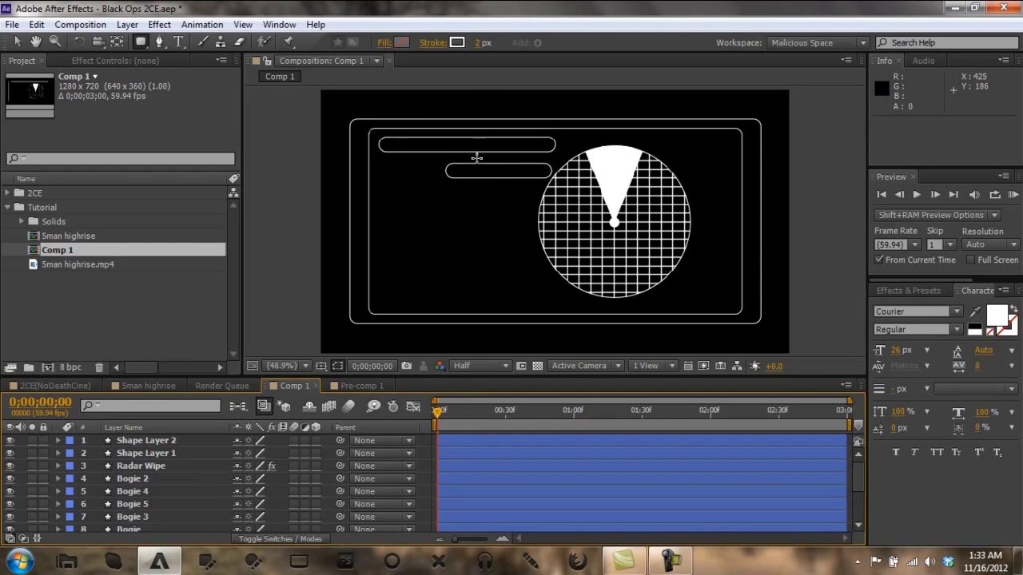
Draw a short vertical Pen tool line joining the long bar's lower edge to the shorter bar's upper edge.
left_click(159, 43)
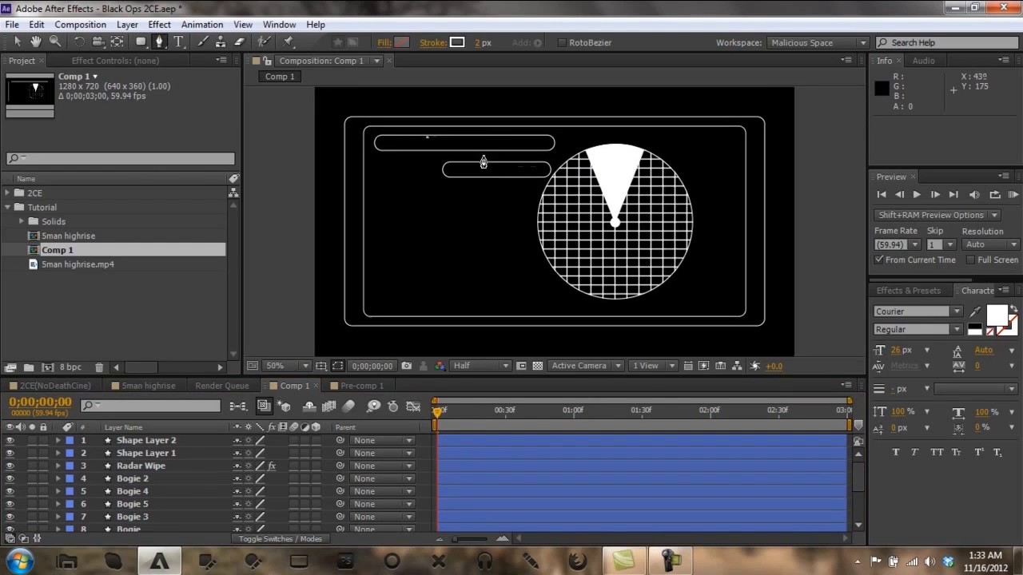
key("slash")
scroll(483, 200, "up", 3)
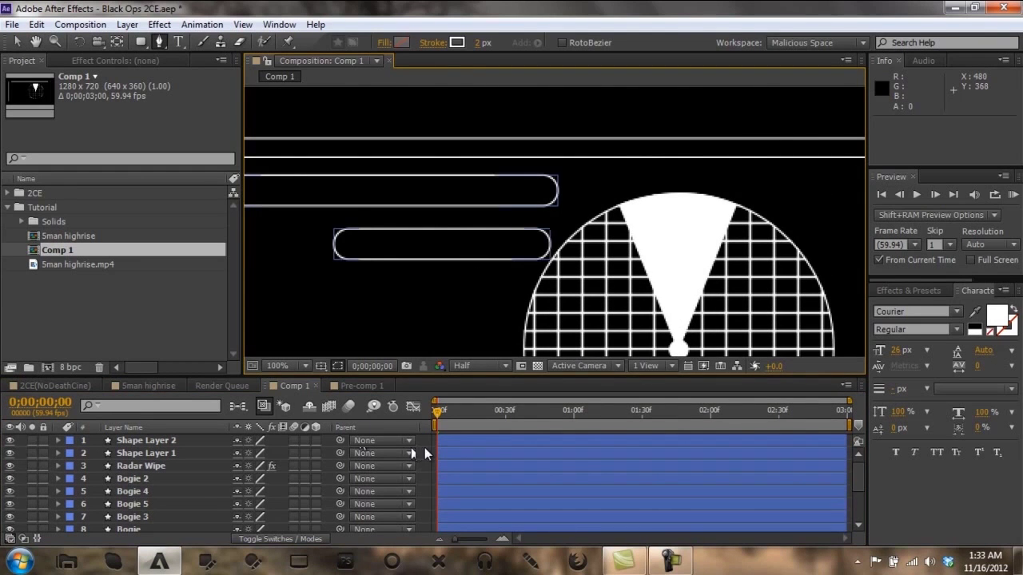
left_click(434, 207)
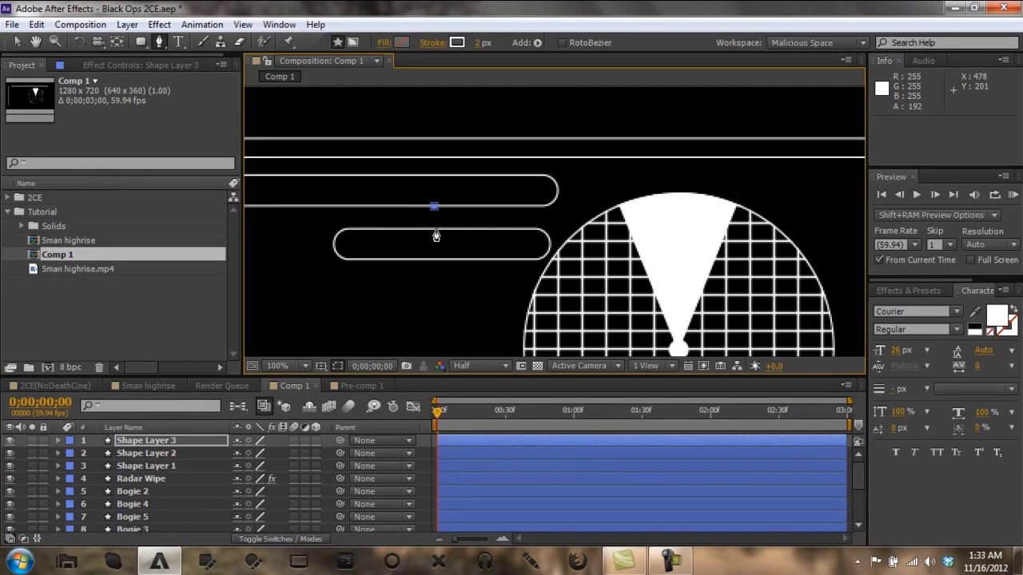
left_click(434, 227)
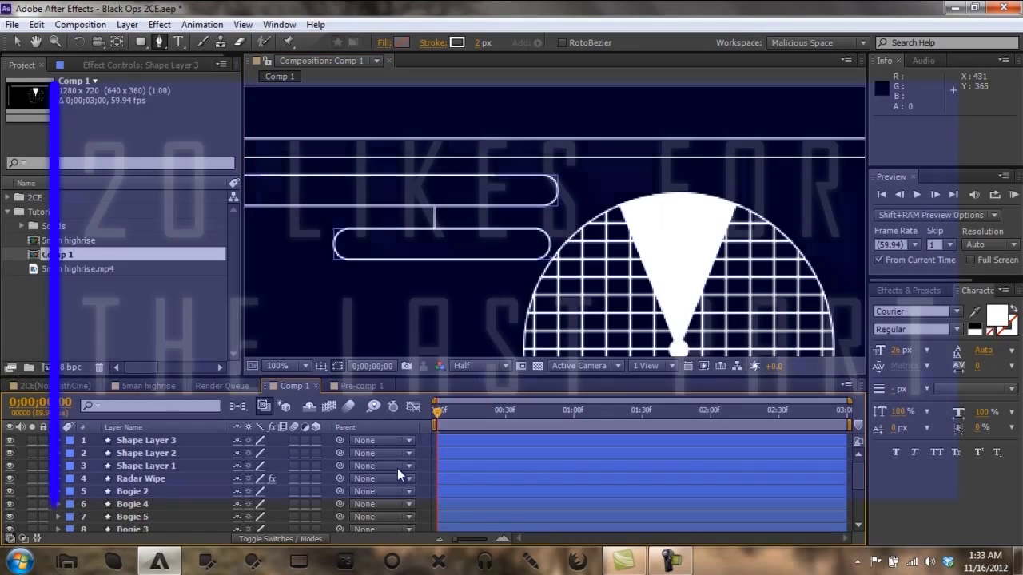
scroll(410, 278, "down", 2)
scroll(412, 276, "down", 2)
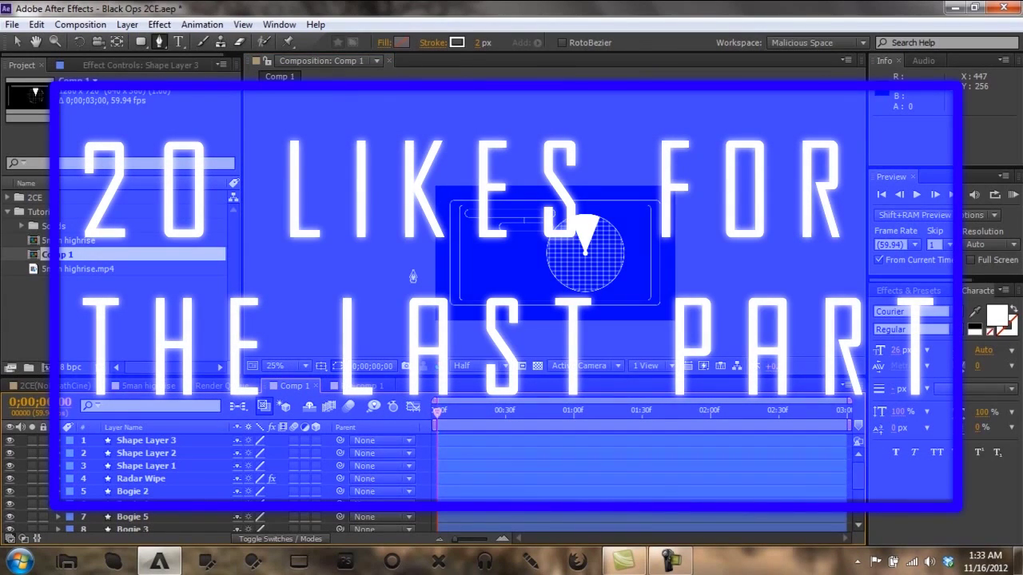